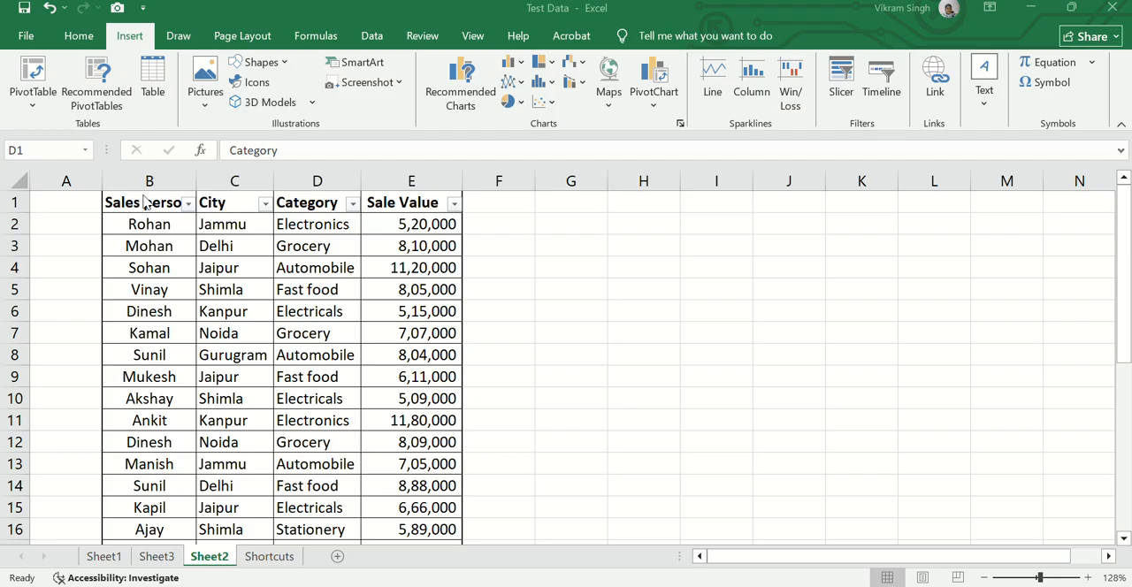
Insert the recommended PivotTable "Sum of Sale Value by Sales person" from the Sheet2 data range B1:E31
click(139, 204)
key(ctrl+shift+Right)
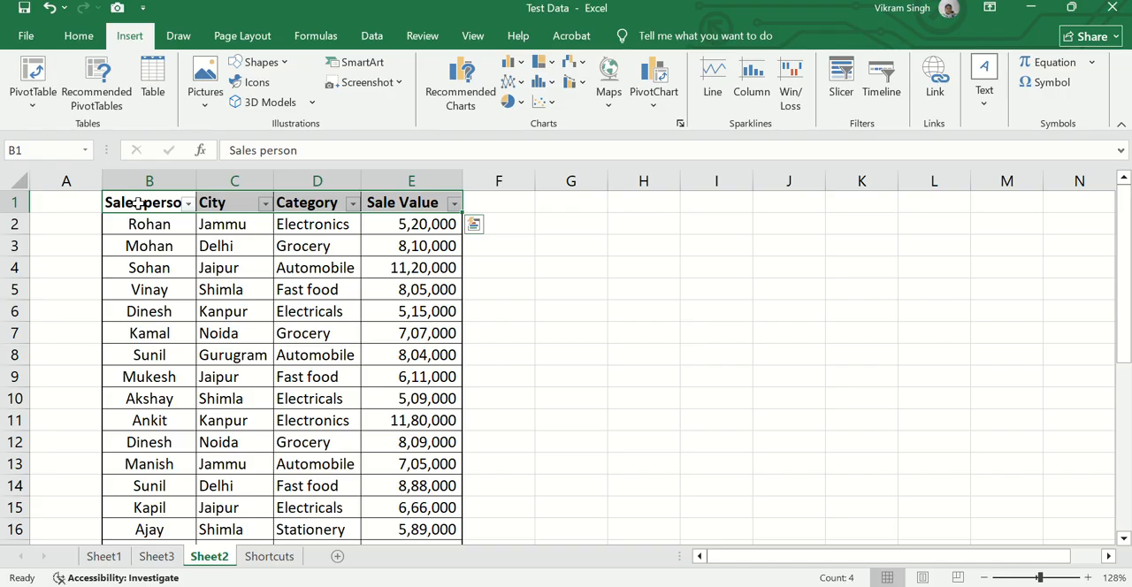
key(ctrl+shift+Down)
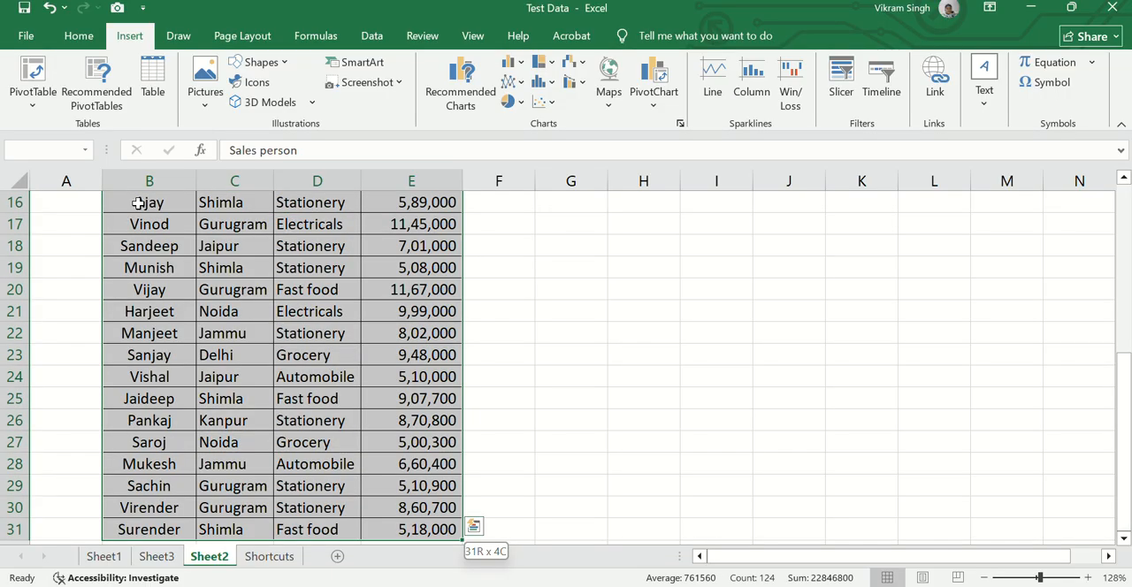
click(98, 98)
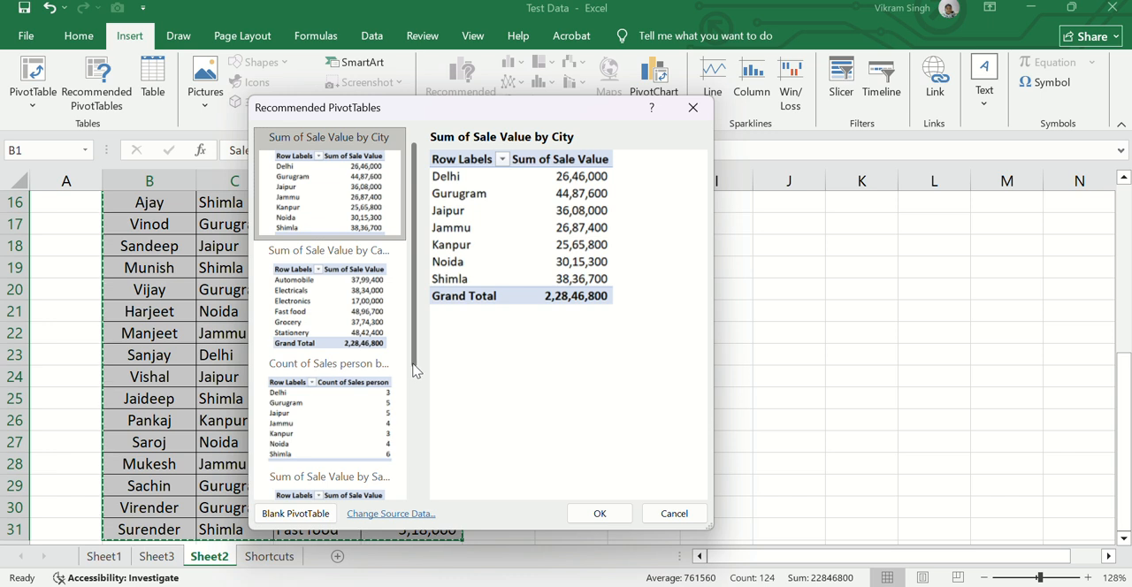
scroll(415, 393, down, 1)
drag(416, 393, 408, 492)
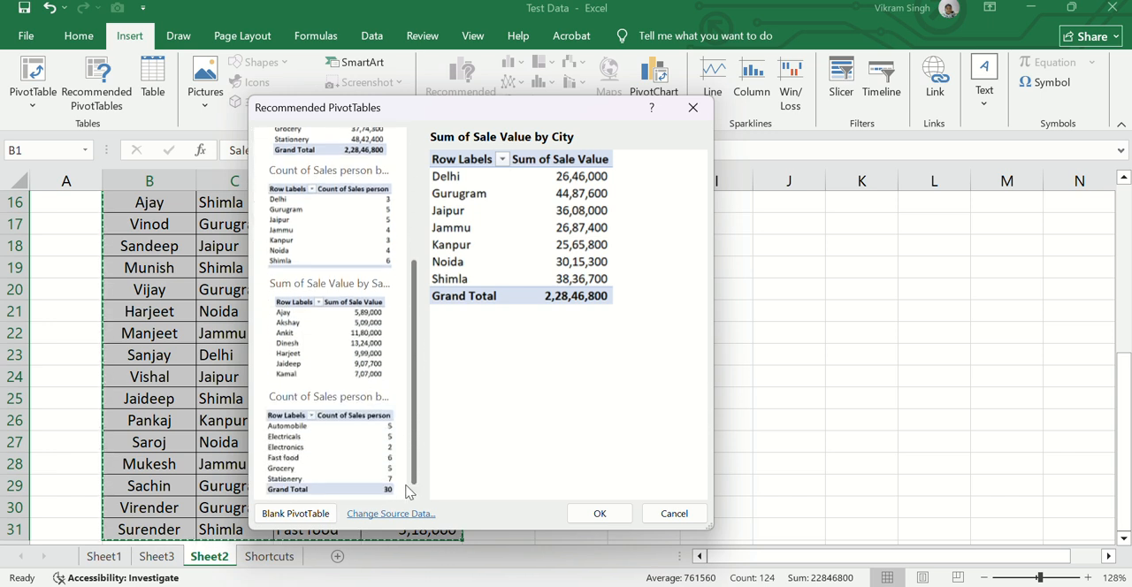
click(344, 340)
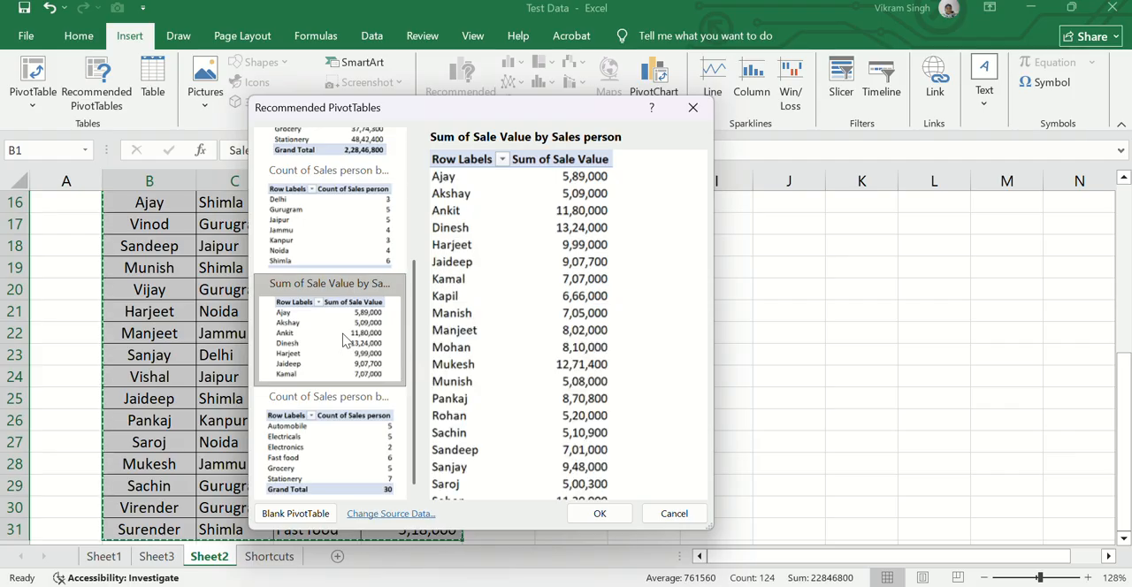
click(612, 515)
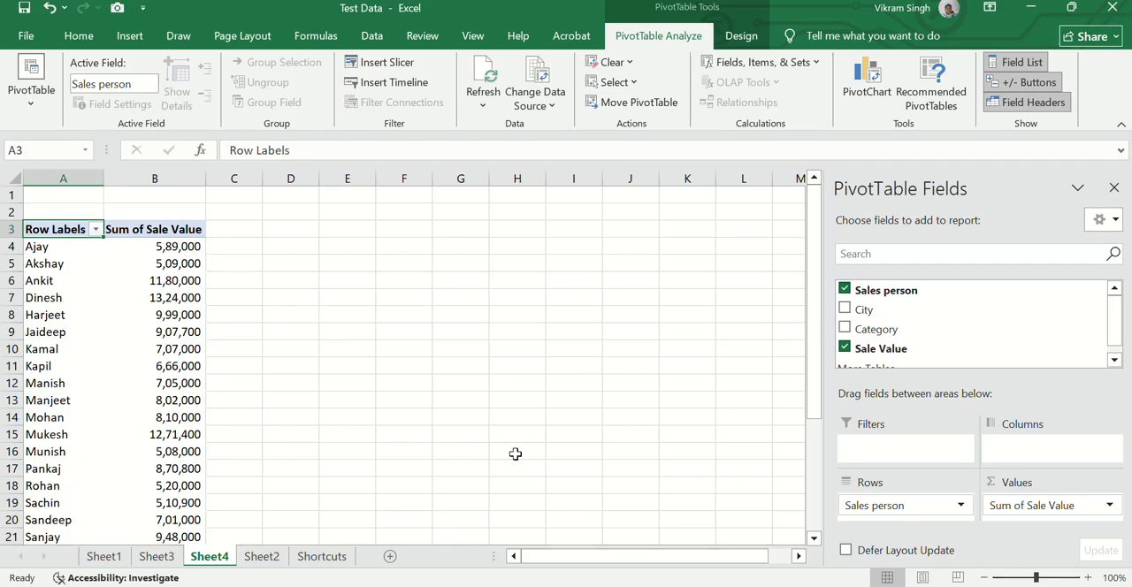
Look through the summed sale values per sales person in the new PivotTable
key(Down)
key(Right)
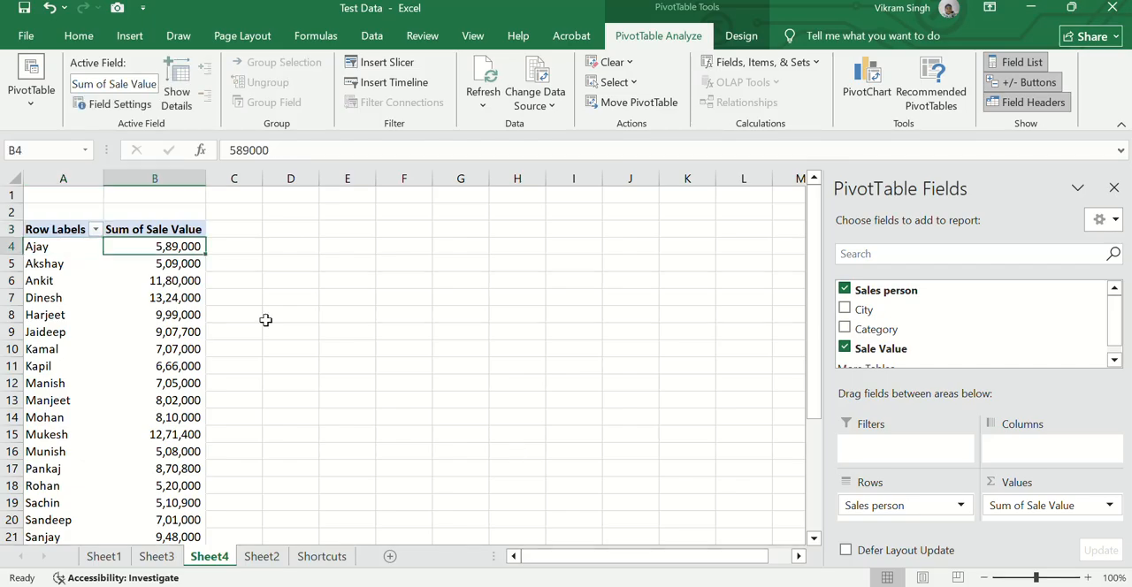
key(Down)
key(Down)
key(Down)
key(Down)
key(Down)
key(Down)
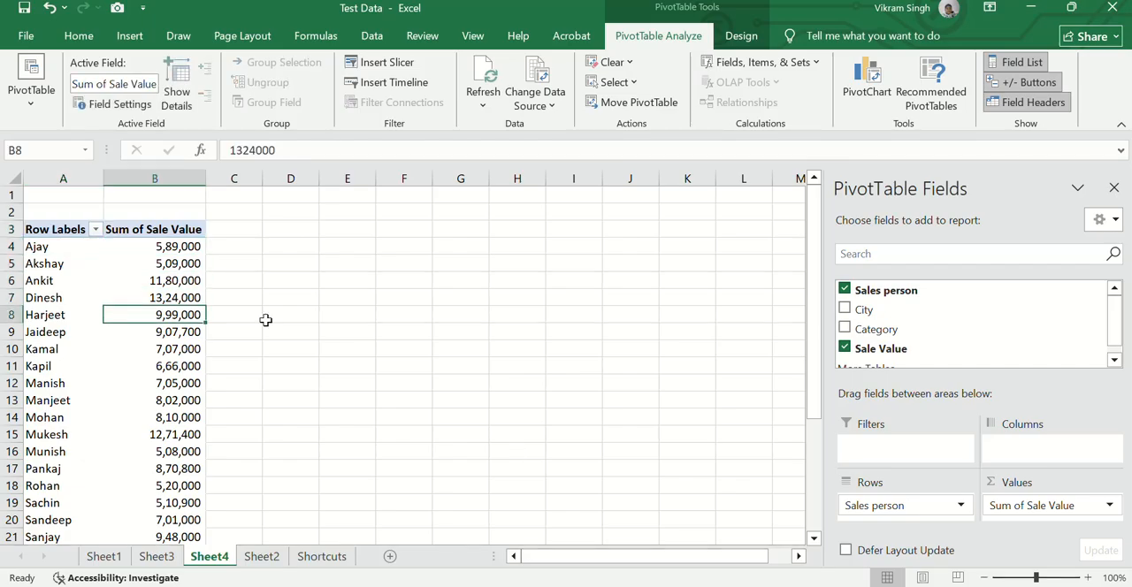
key(Down)
key(Down)
key(Down)
key(Down)
key(Down)
key(Down)
key(Down)
key(Down)
key(Down)
key(Down)
key(Down)
key(Down)
key(Down)
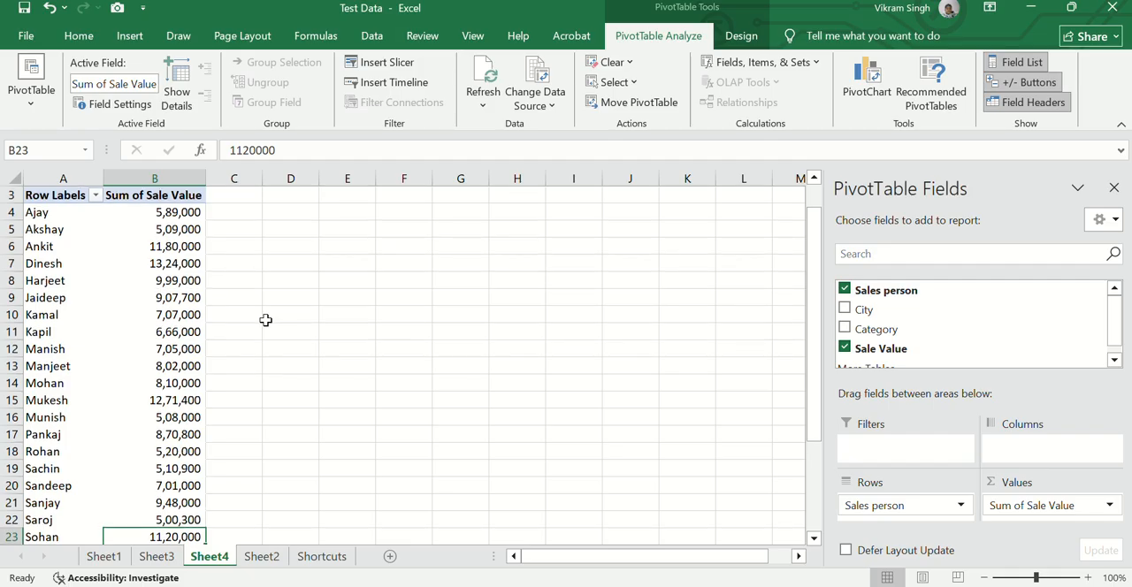
Insert the recommended PivotTable "Sum of Sale Value by City" from the same Sheet2 data
click(260, 555)
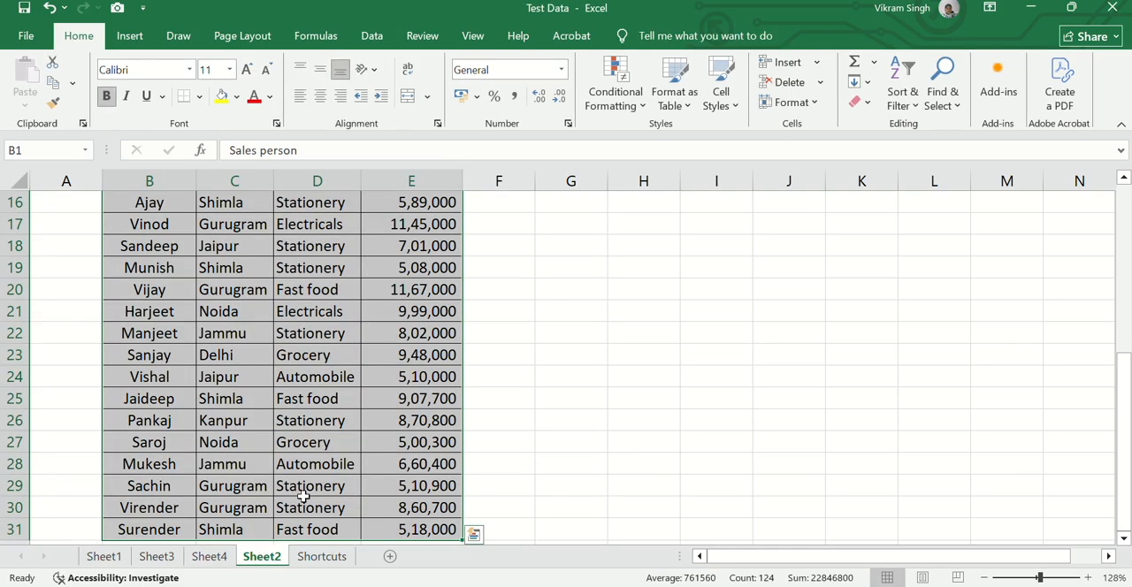
click(130, 41)
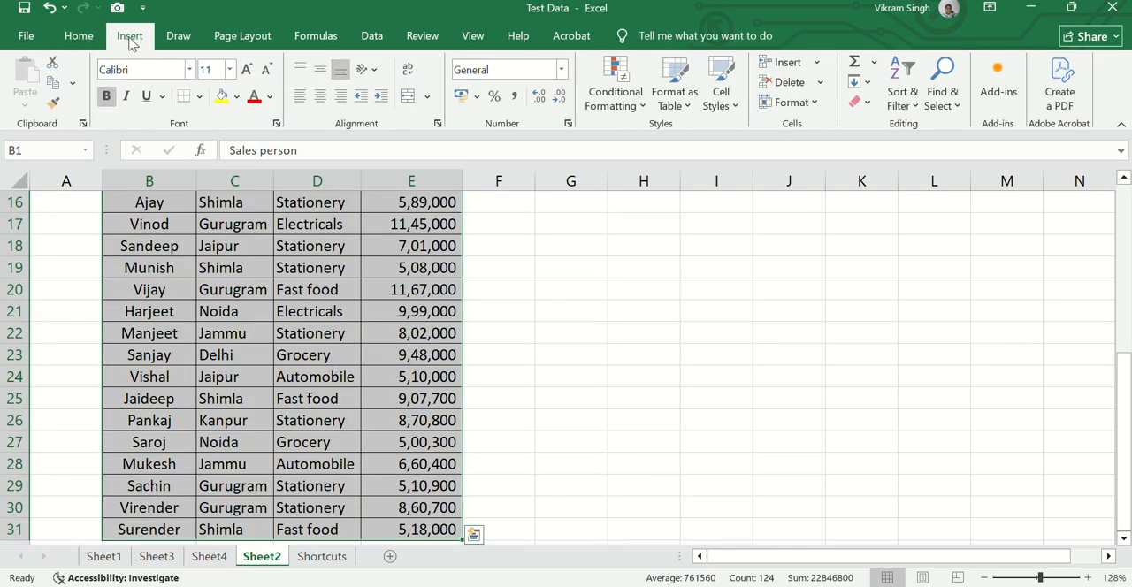
click(88, 118)
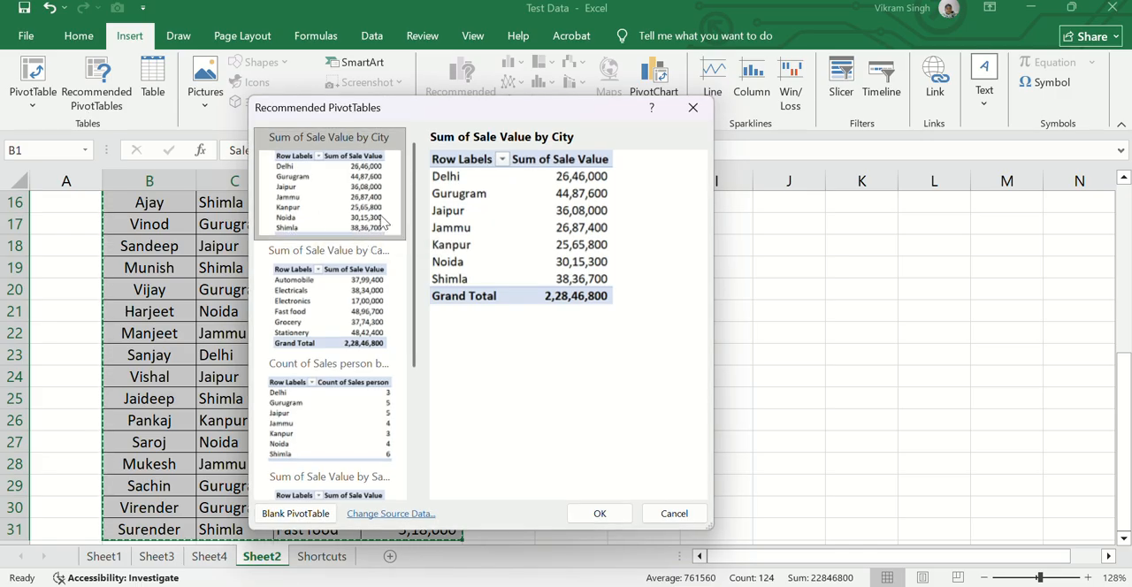
click(587, 515)
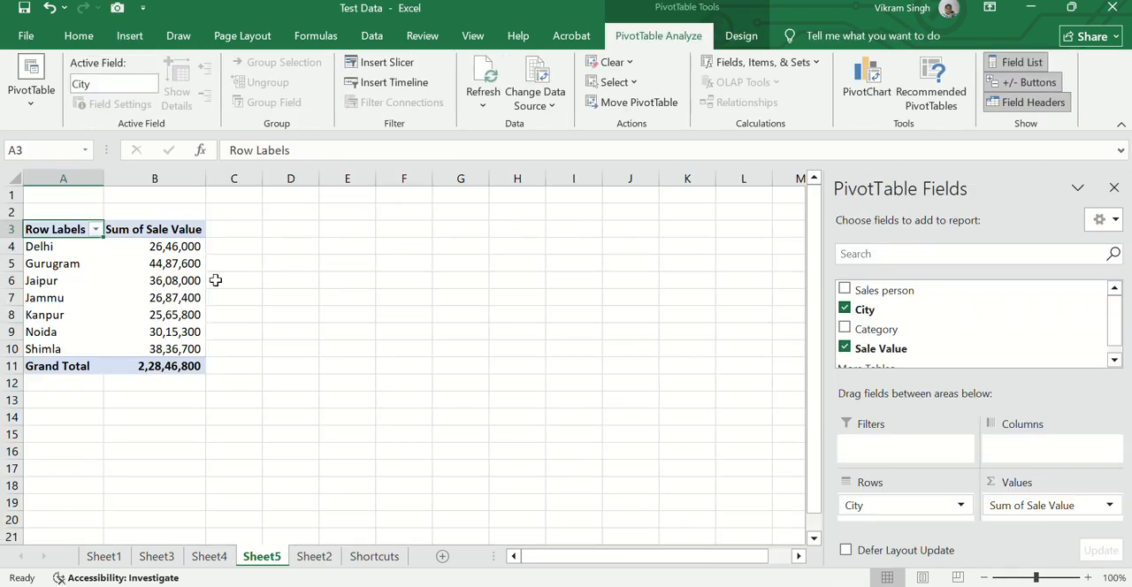
Review the summed sale values per city, from Delhi down to Shimla, in the new PivotTable
key(Down)
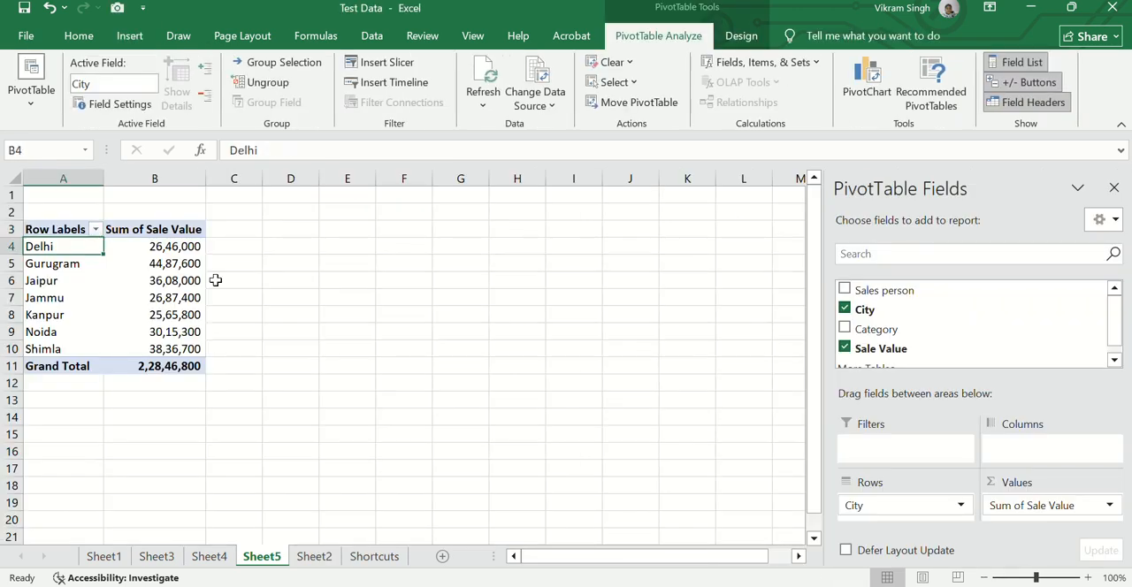
key(Left)
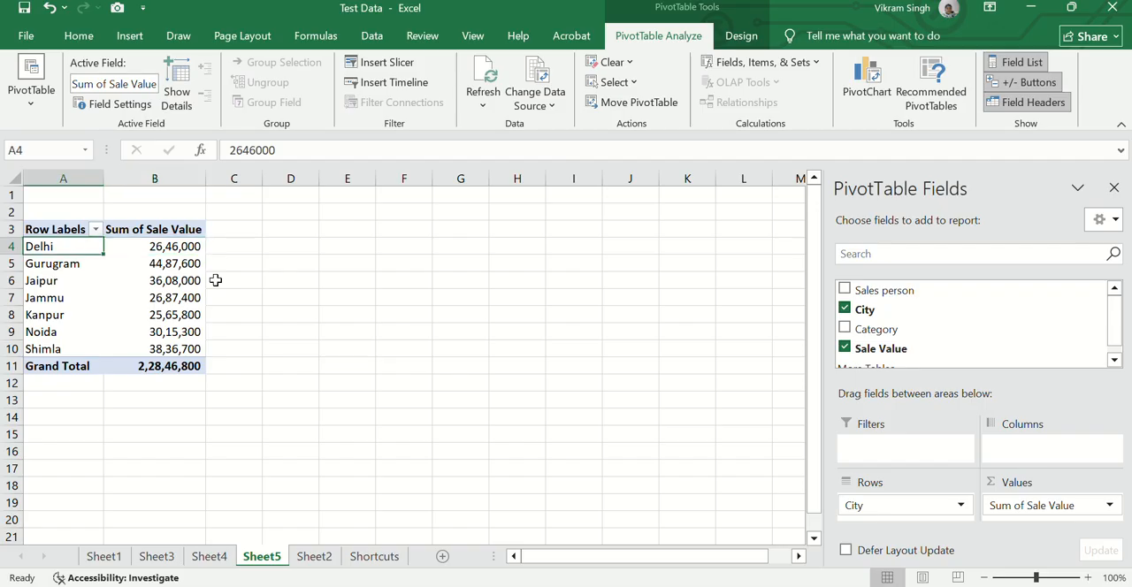
key(Right)
key(Down)
key(Down)
key(Down)
key(Down)
key(Down)
key(Down)
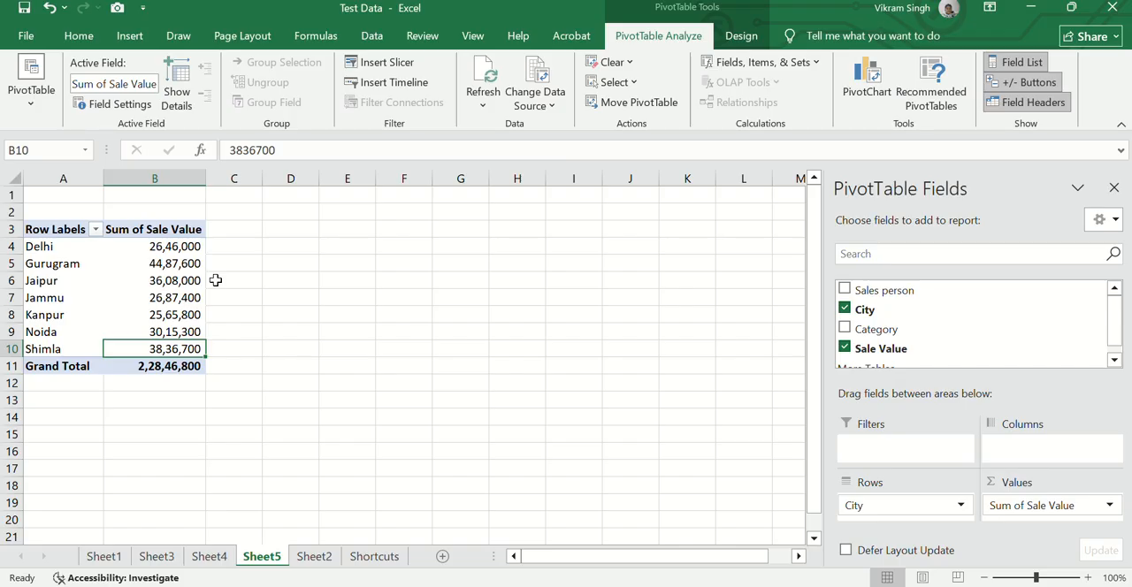
Convert the Sheet2 data range B1:E31 into a table with headers and undo the conversion
click(138, 37)
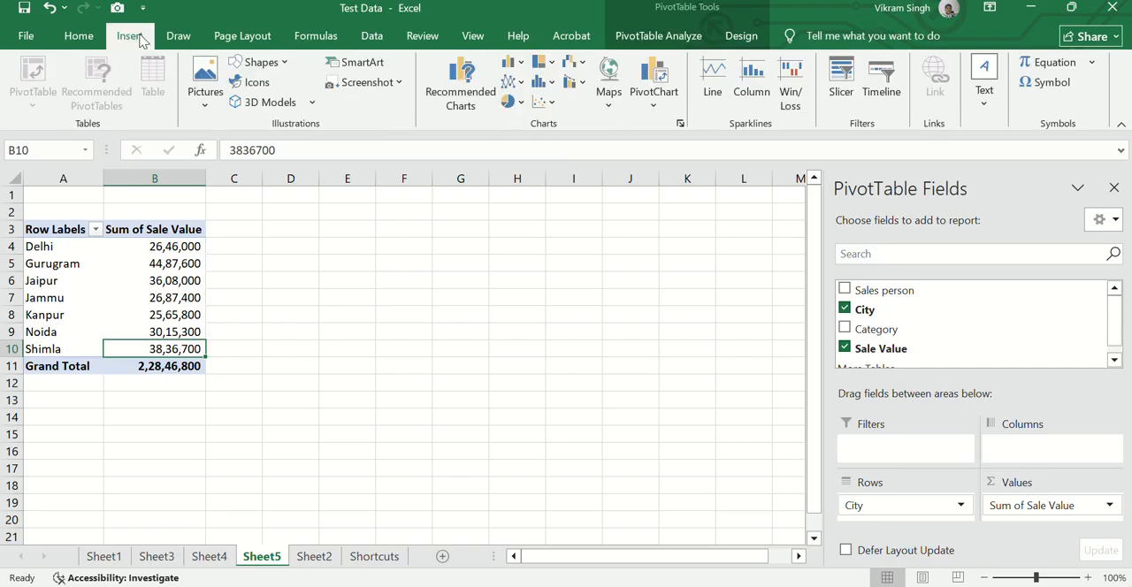
click(372, 557)
click(315, 557)
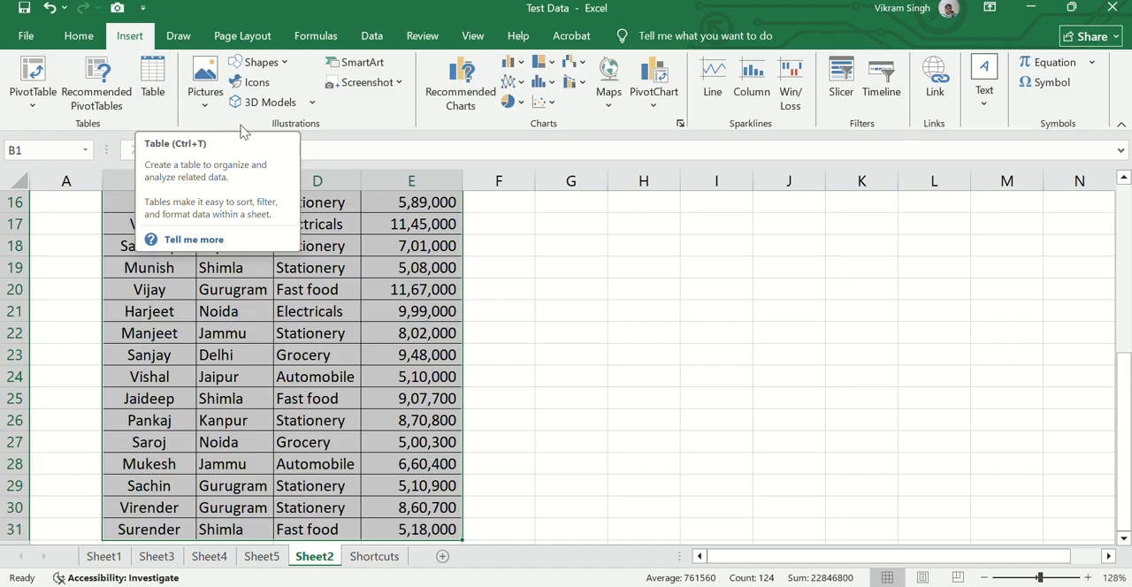
click(162, 97)
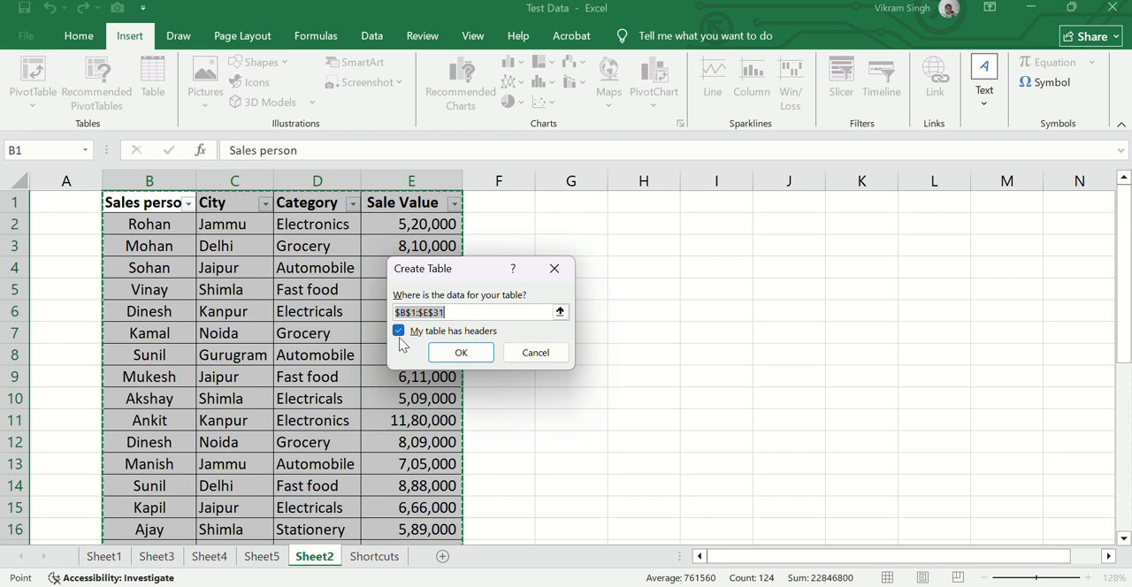
click(452, 353)
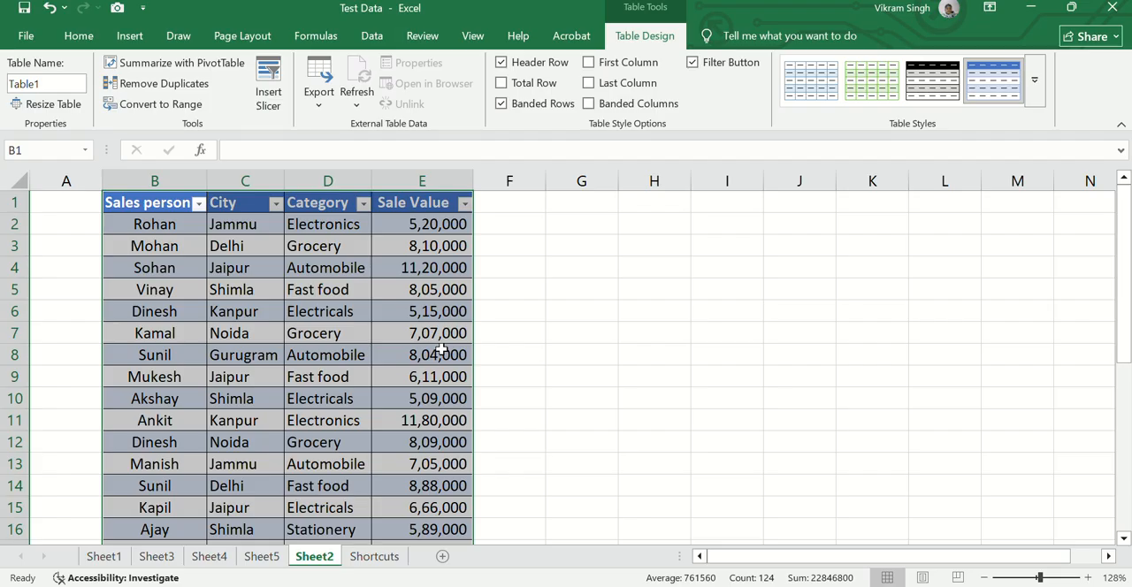
key(ctrl+z)
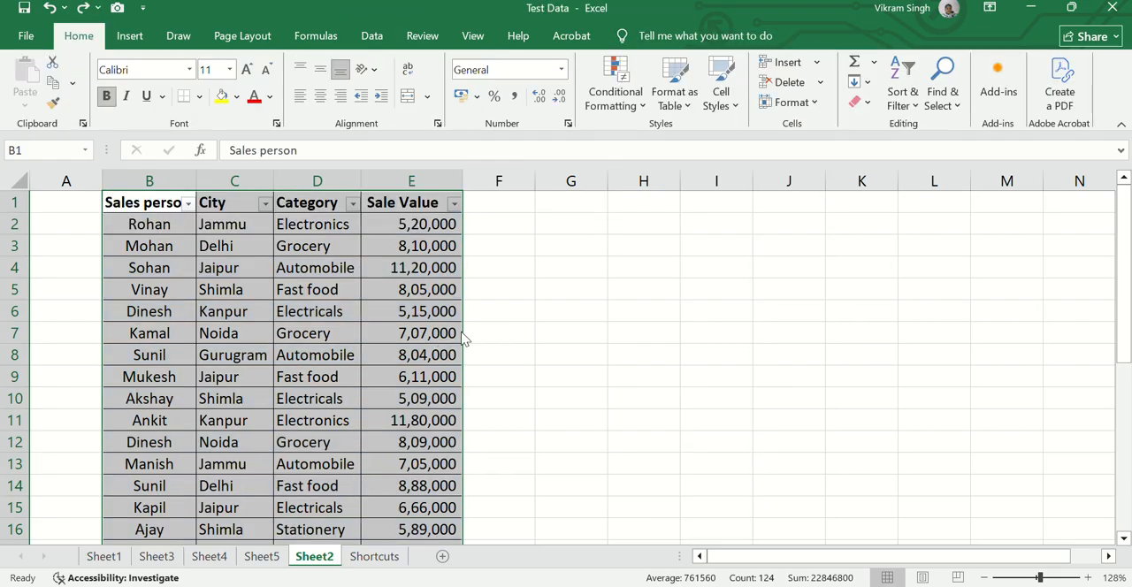
Create a table with headers from the selected range B1:E31 on Sheet2
key(ctrl+t)
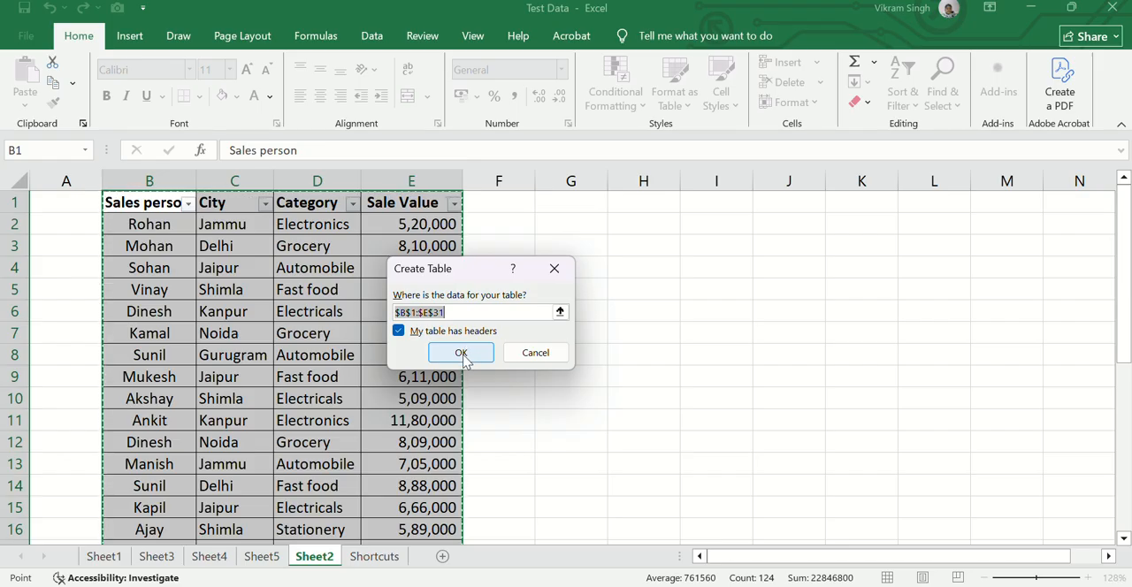
click(461, 354)
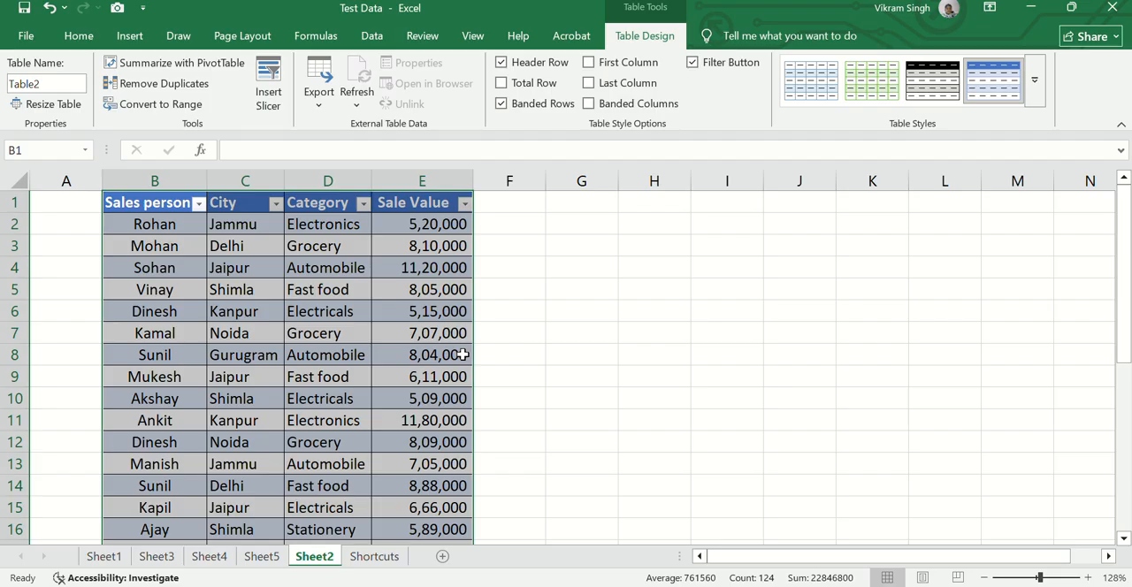
Enter the note "ctrl+T" in cell G4 beside the table
click(555, 268)
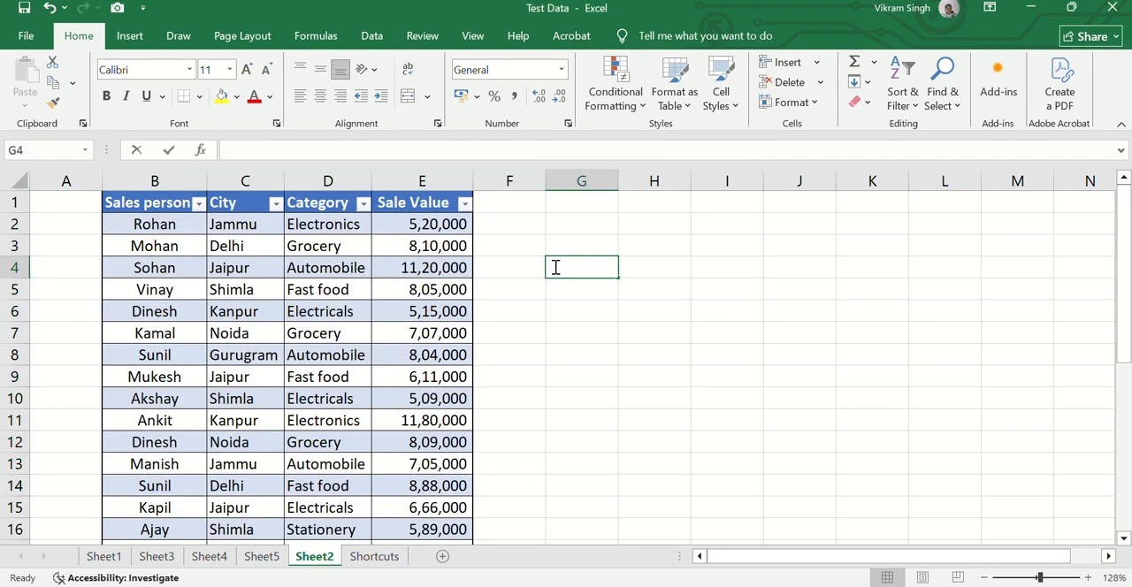
text(ctrl)
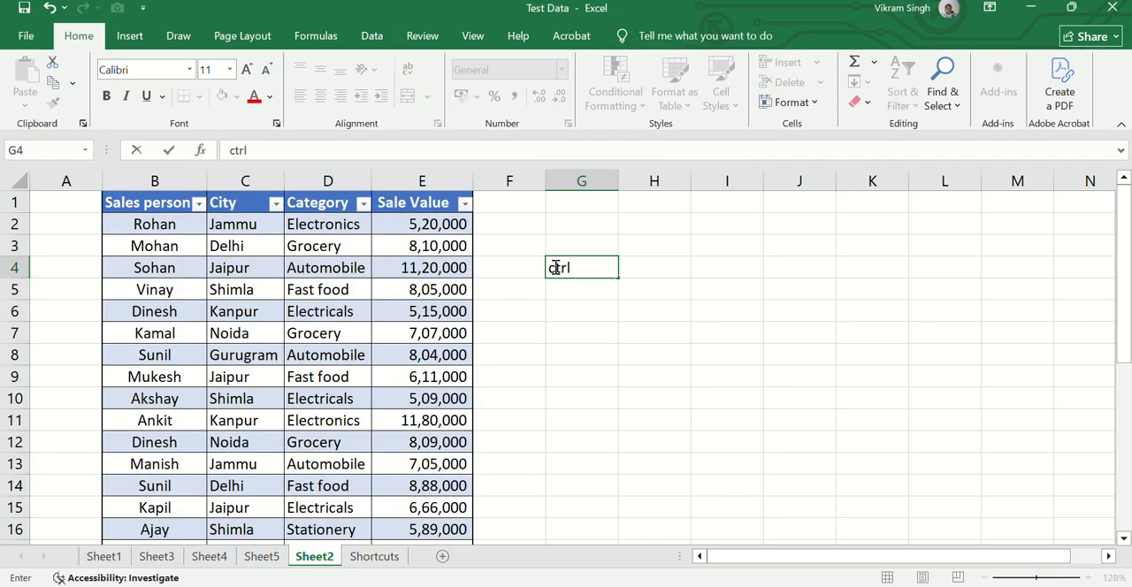
text(+T)
Select the whole table from the header row to row 31 and examine its headers and banded rows
click(145, 206)
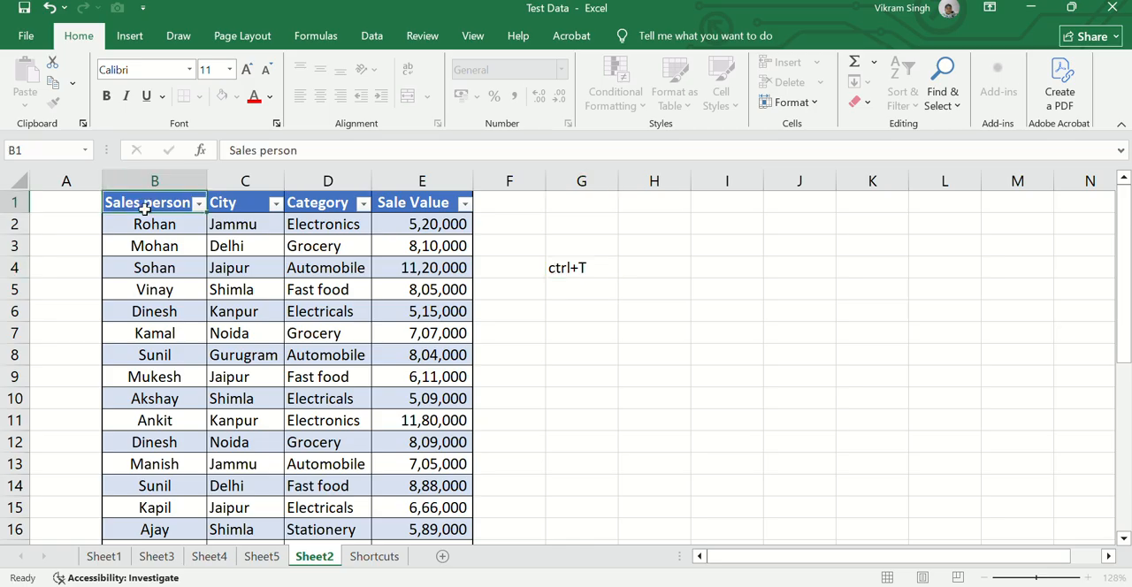
click(129, 35)
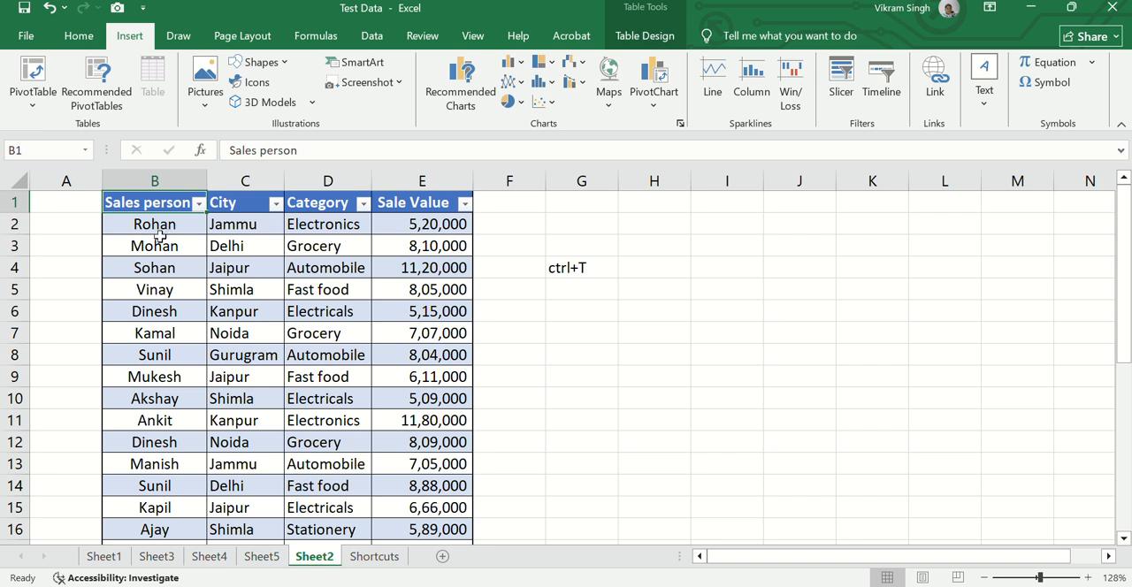
key(shift+Right)
key(shift+Right)
key(shift+Right)
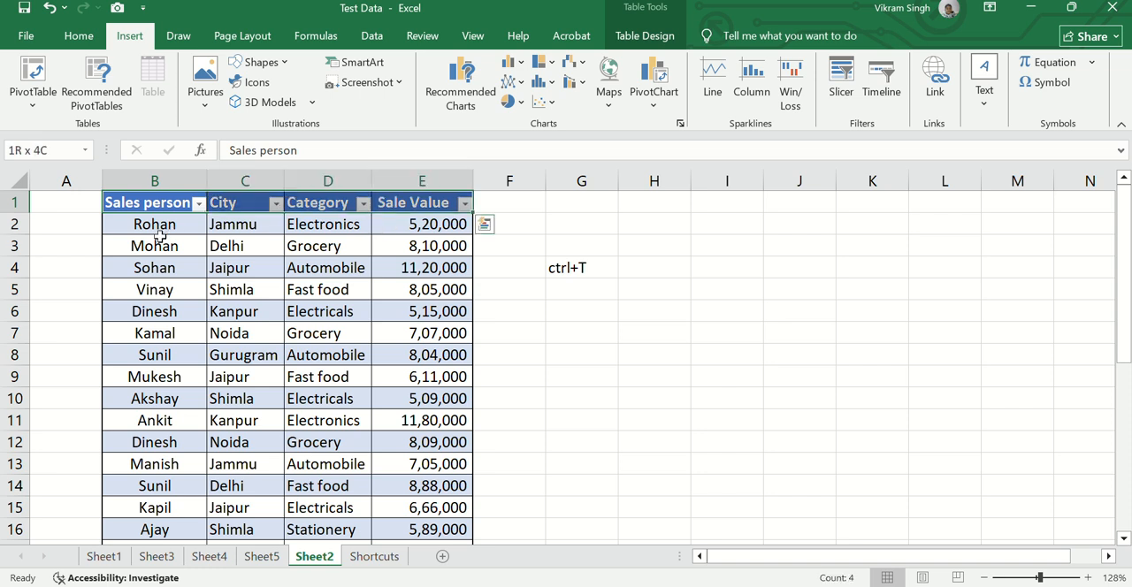
key(ctrl+q)
key(Escape)
key(ctrl+shift+Down)
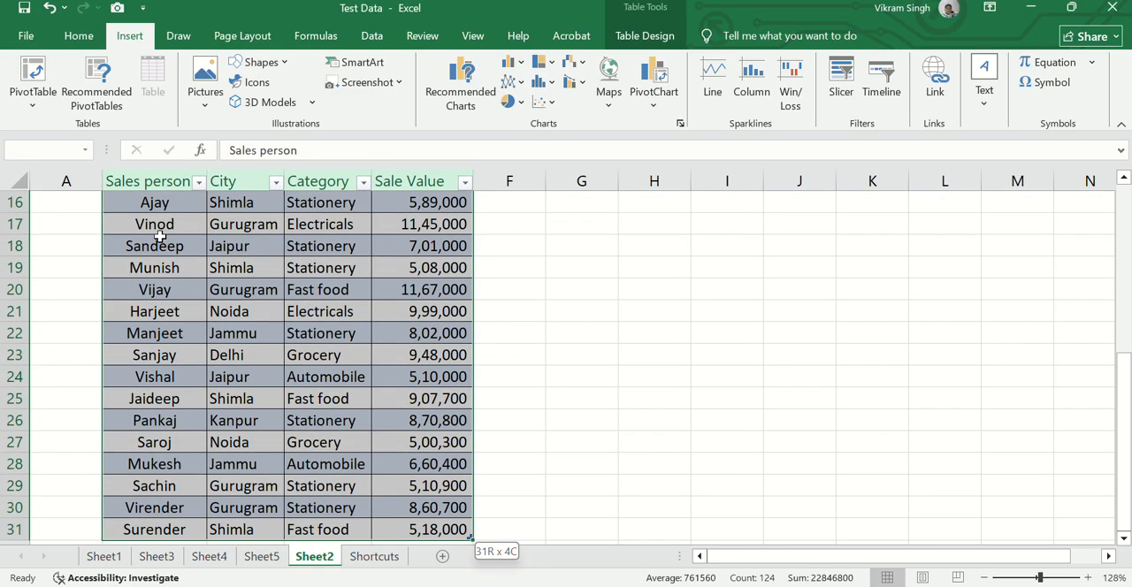
scroll(158, 236, down, 1)
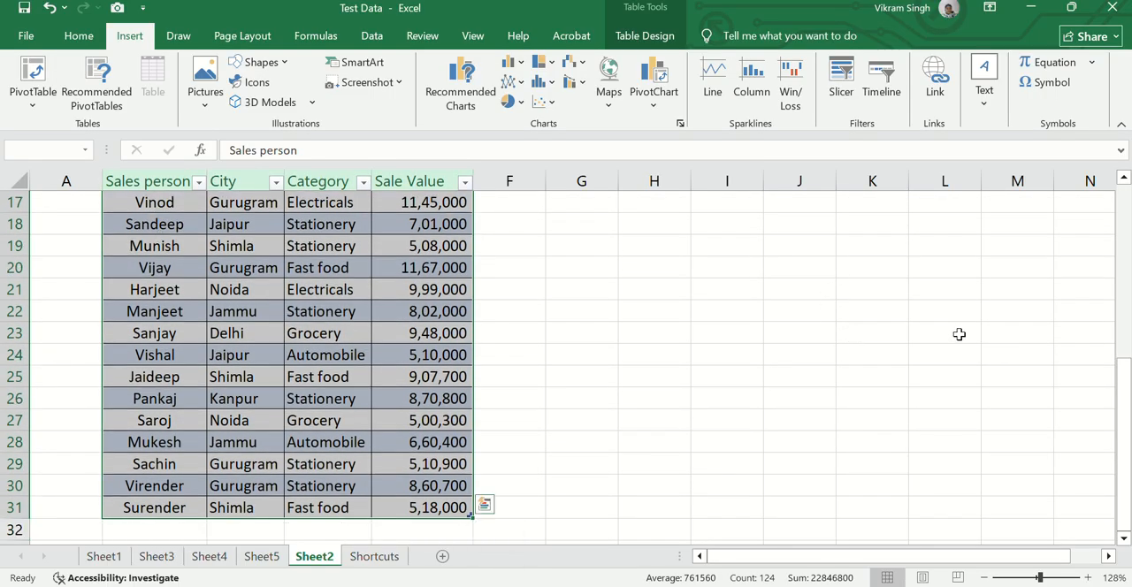
drag(1121, 379, 1122, 274)
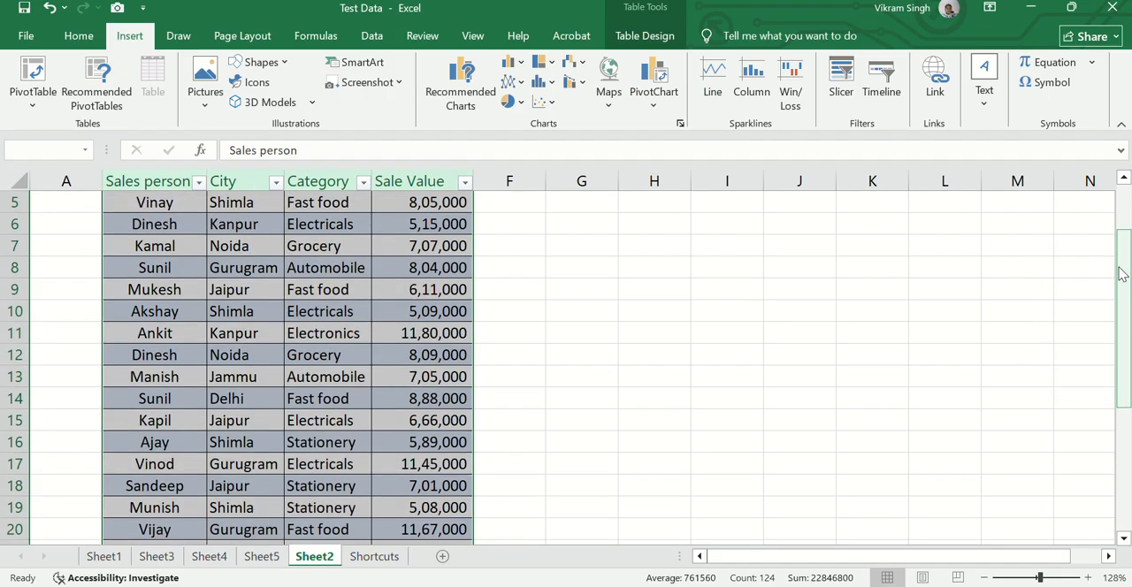
drag(1121, 274, 1122, 220)
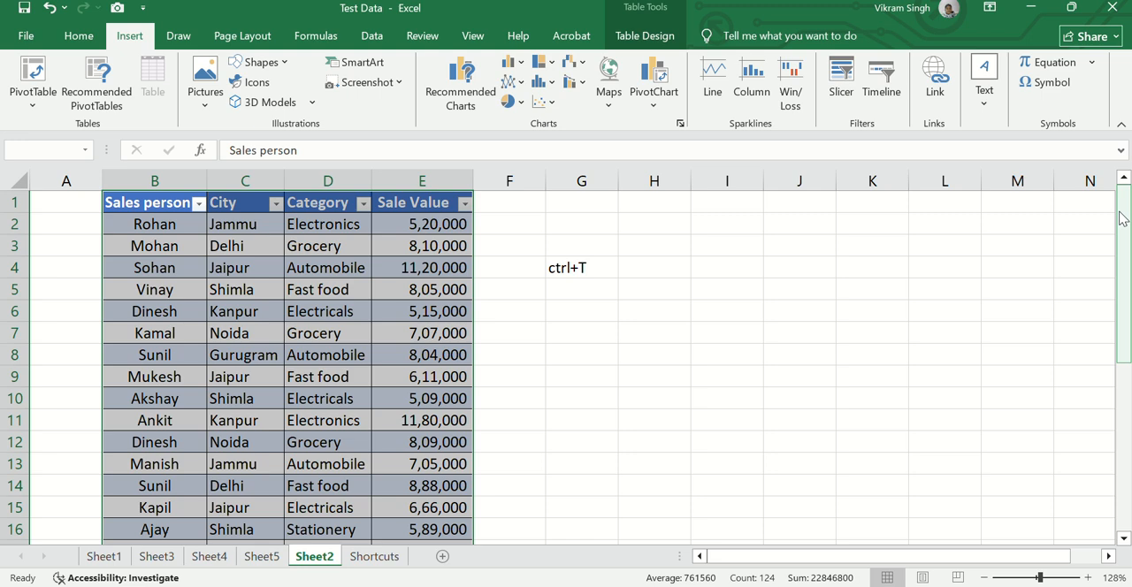
Add a new sales person's name in cell B32, directly below the table's last row
click(150, 223)
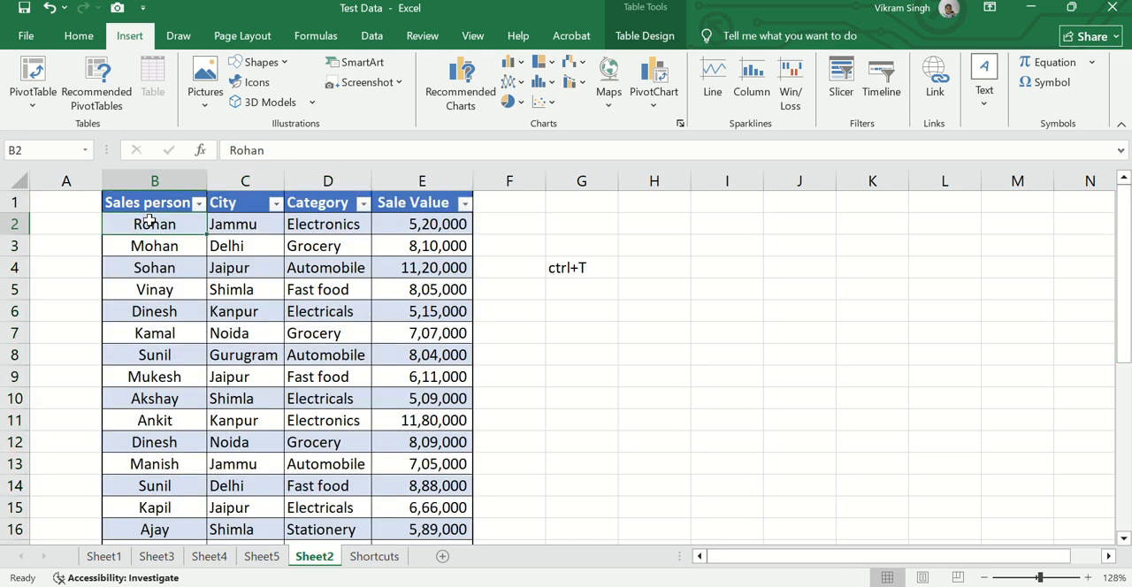
key(Down)
key(ctrl+Down)
key(Down)
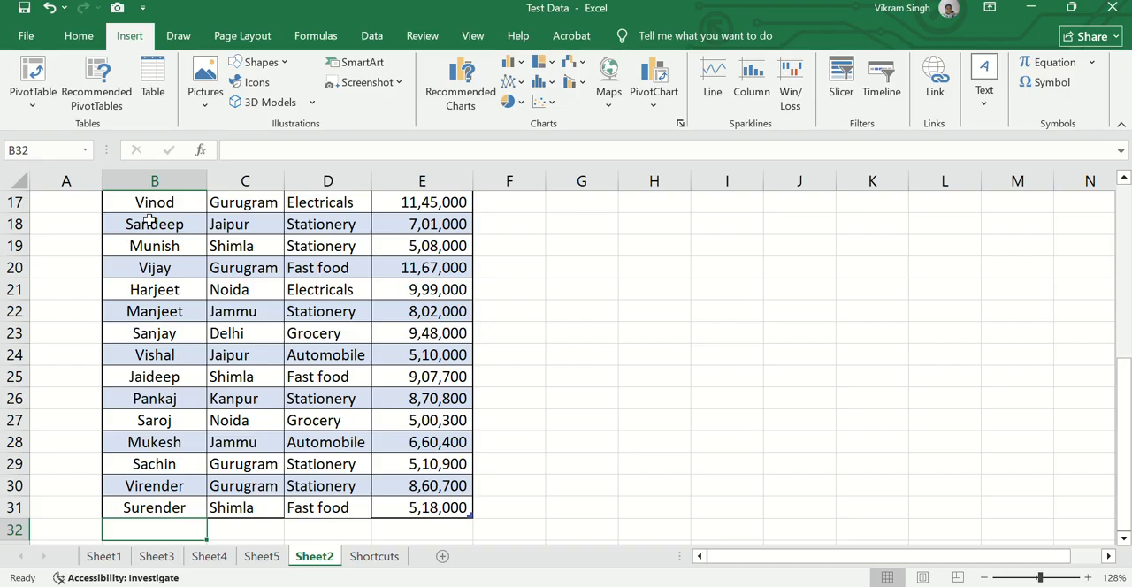
text(vinay)
key(Return)
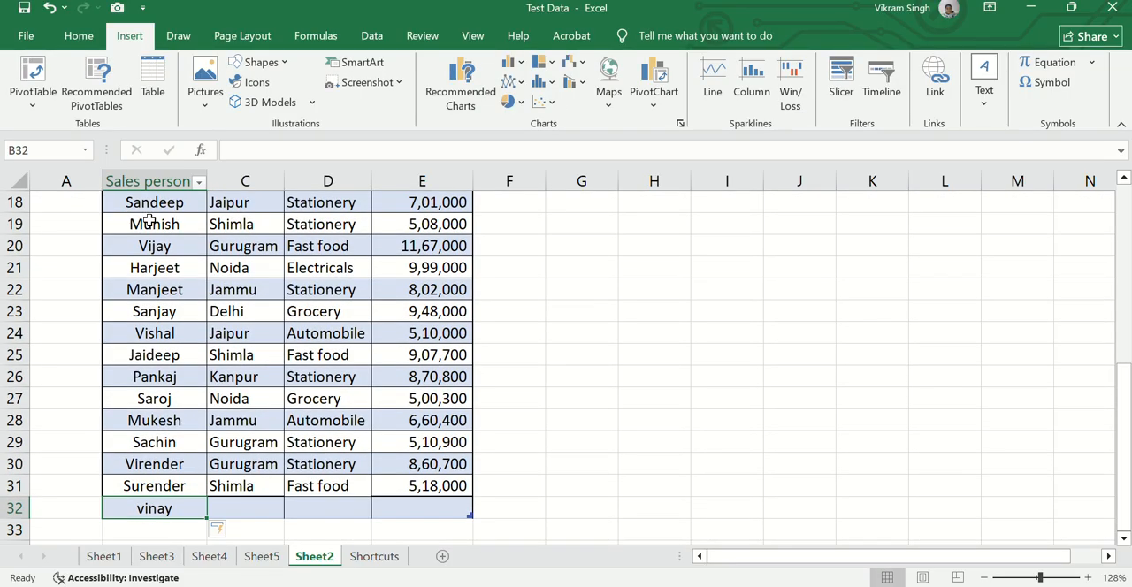
Complete row 32 of the table with city Gurugram, category Automobile and sale value 450000
key(Tab)
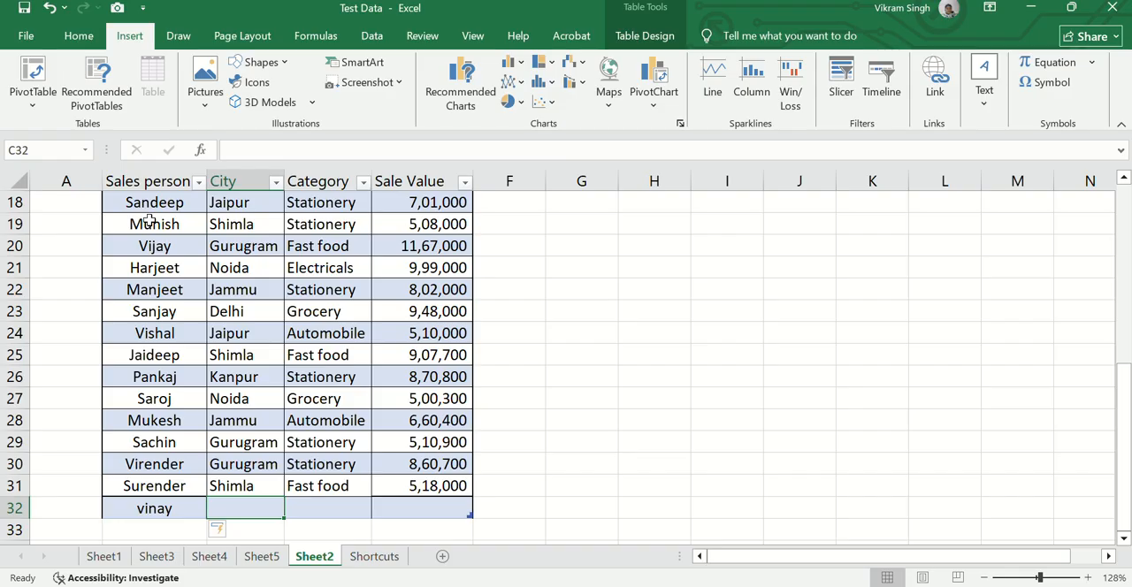
text(guru)
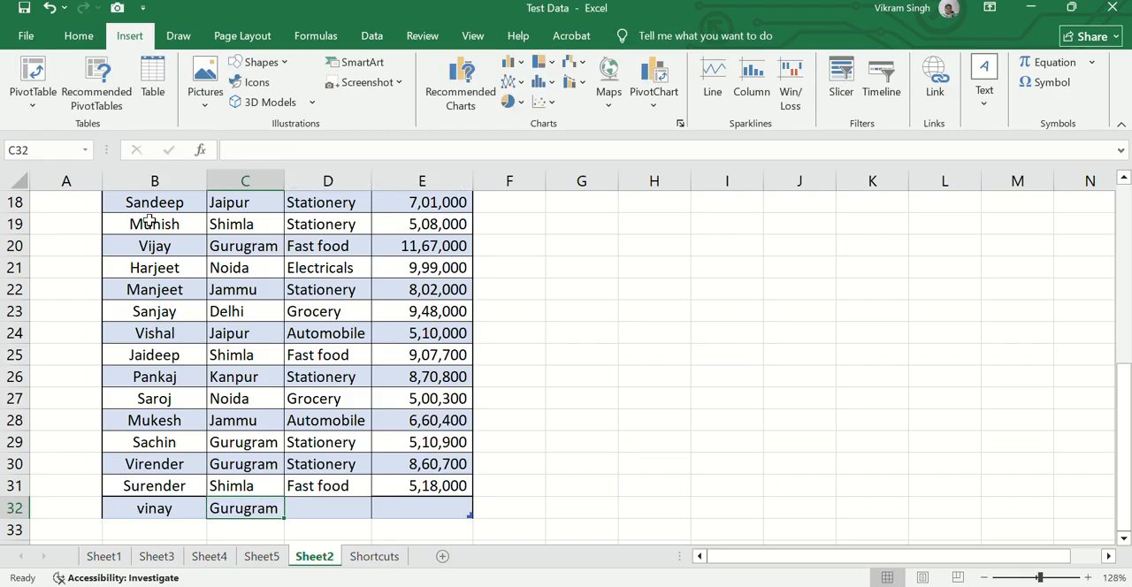
key(Tab)
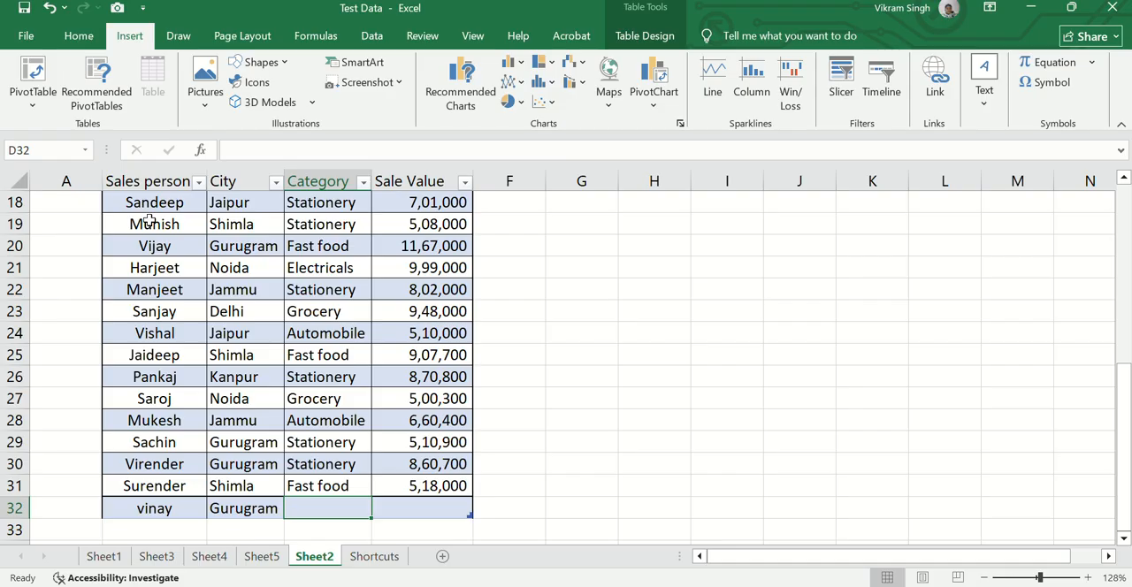
text(Automobile)
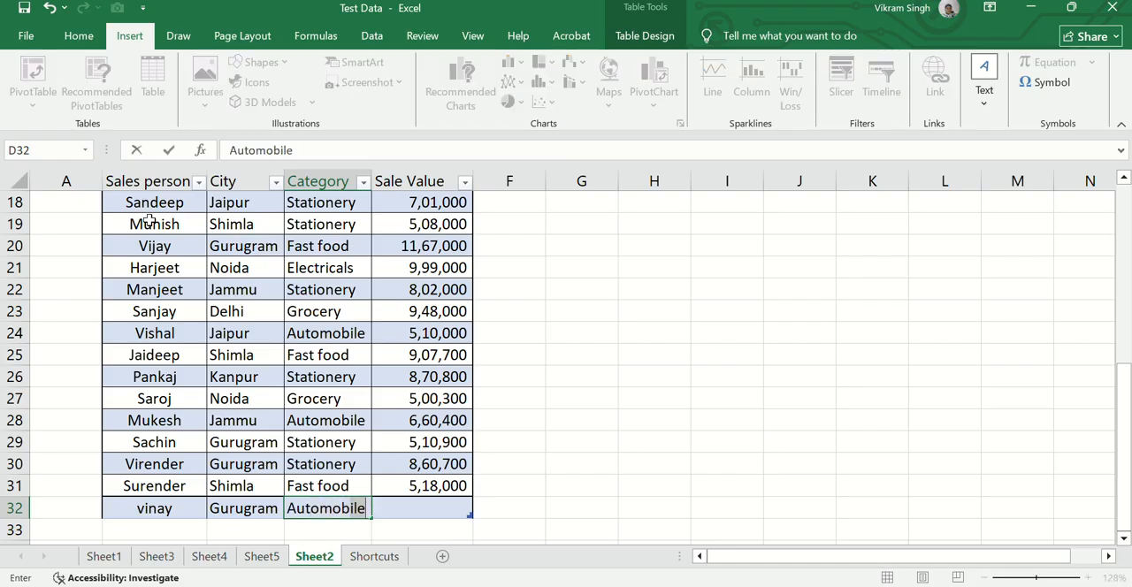
key(Tab)
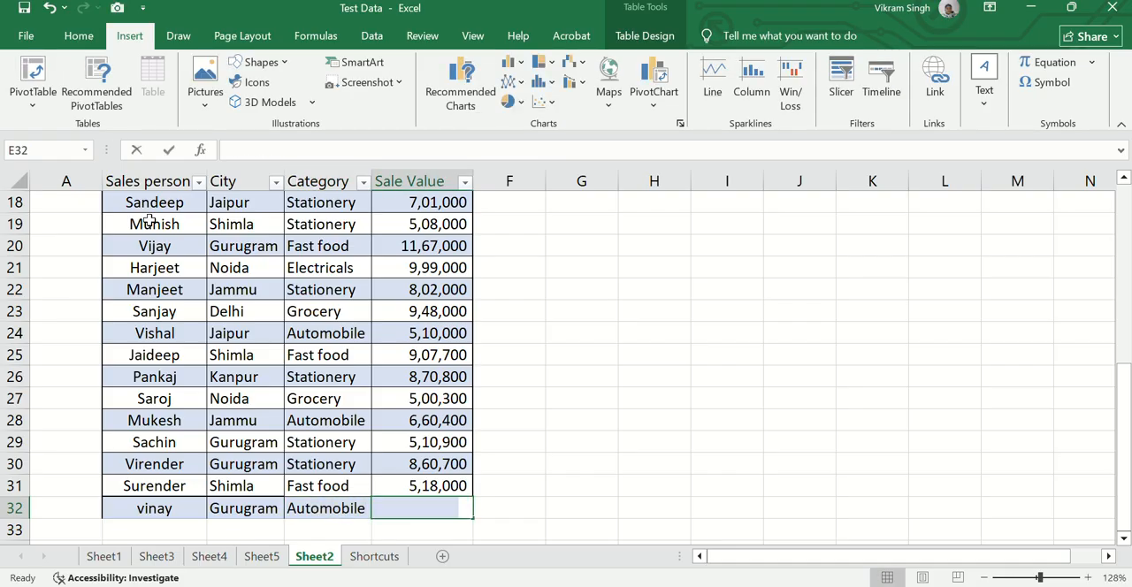
text(450000)
key(Return)
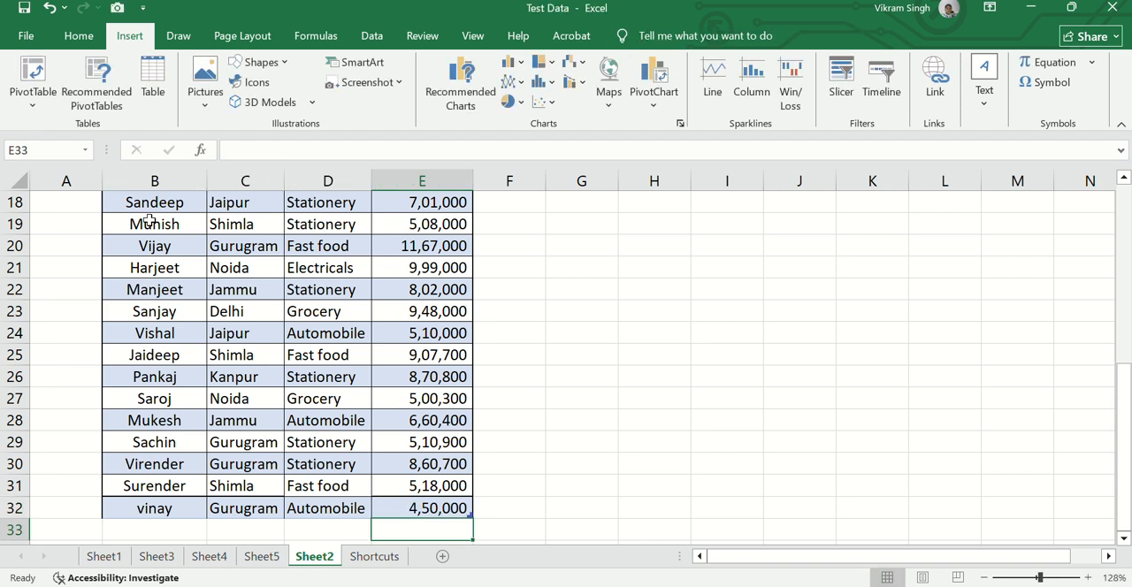
Enter another sales person's name in cell B33, directly below the table's last row
key(Left)
key(Left)
key(Left)
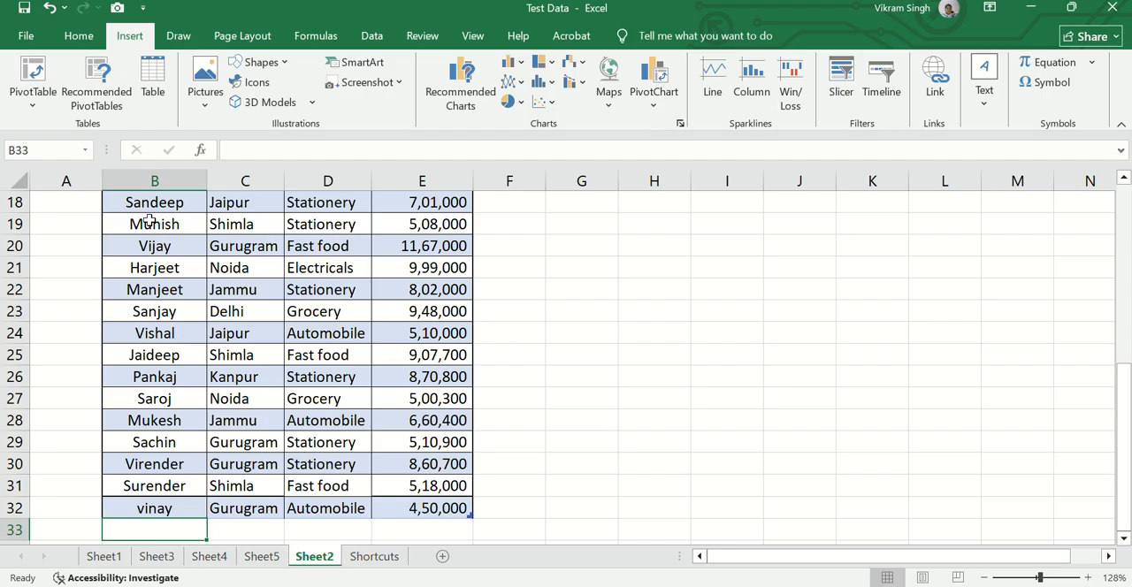
text(Satya)
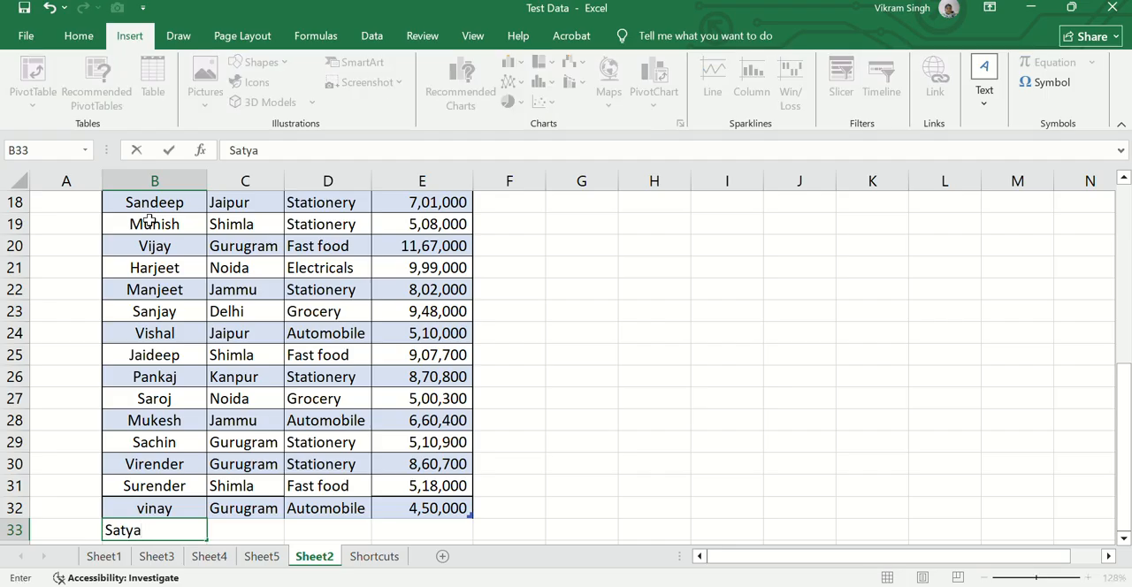
text(jit)
key(Tab)
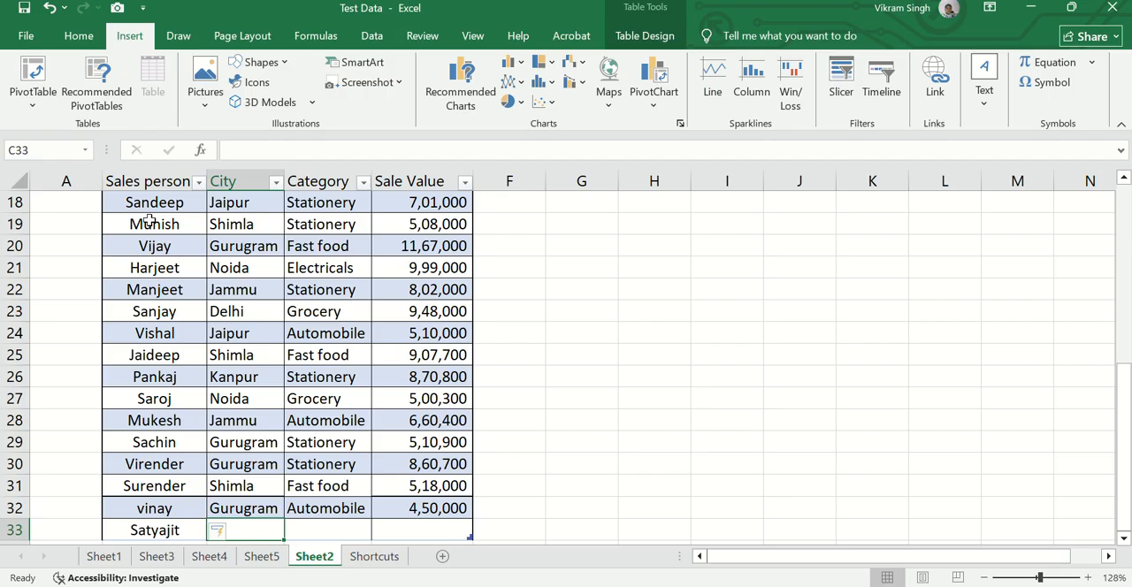
Fill in the rest of row 33 with city Noida, category Fastfood and sale value 500000
text(Noida)
key(Tab)
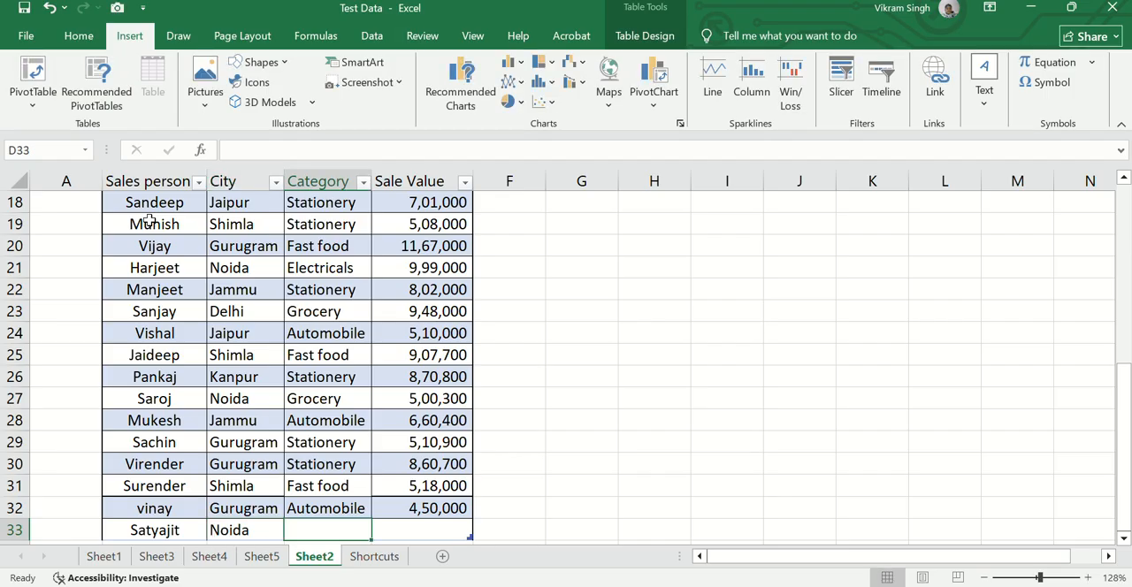
text(Fastfood)
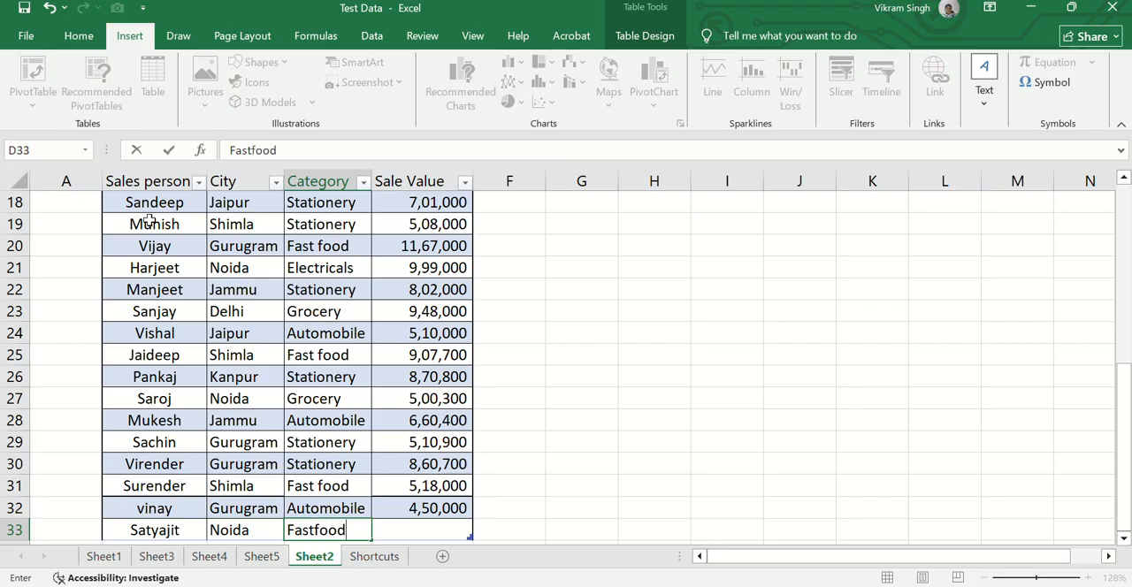
key(Tab)
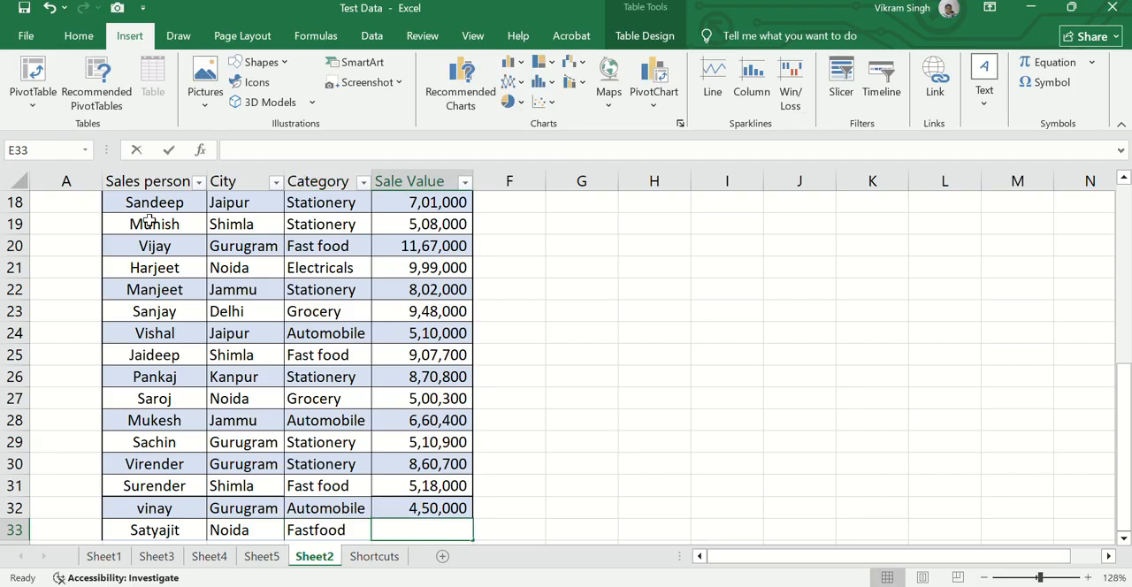
text(500000)
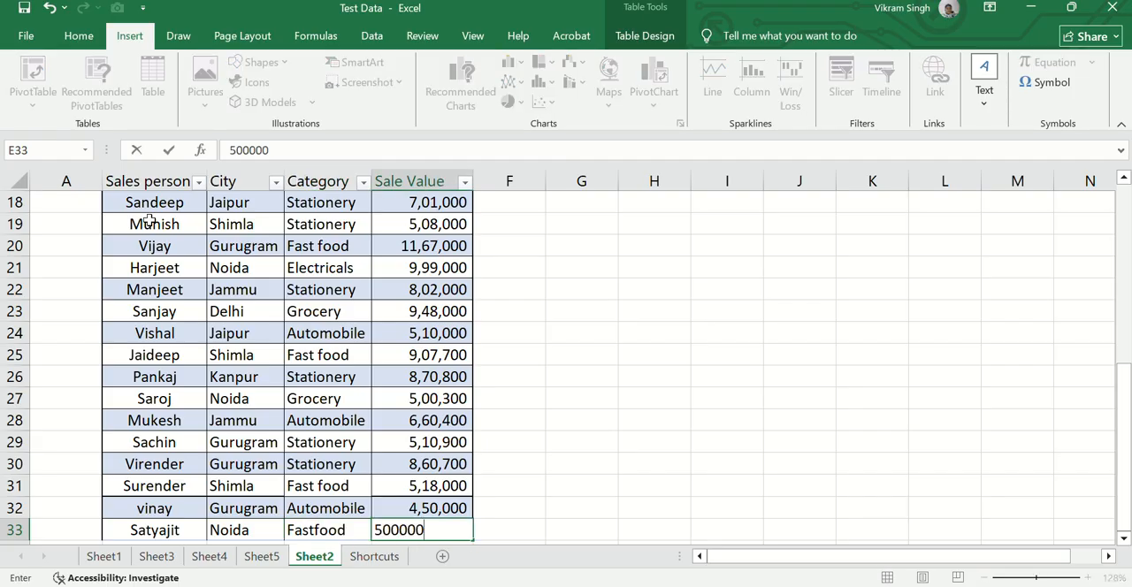
key(Return)
Select the Sales person entries from B2 down to B33 to check that the column covers the added rows
key(Up)
key(ctrl+Up)
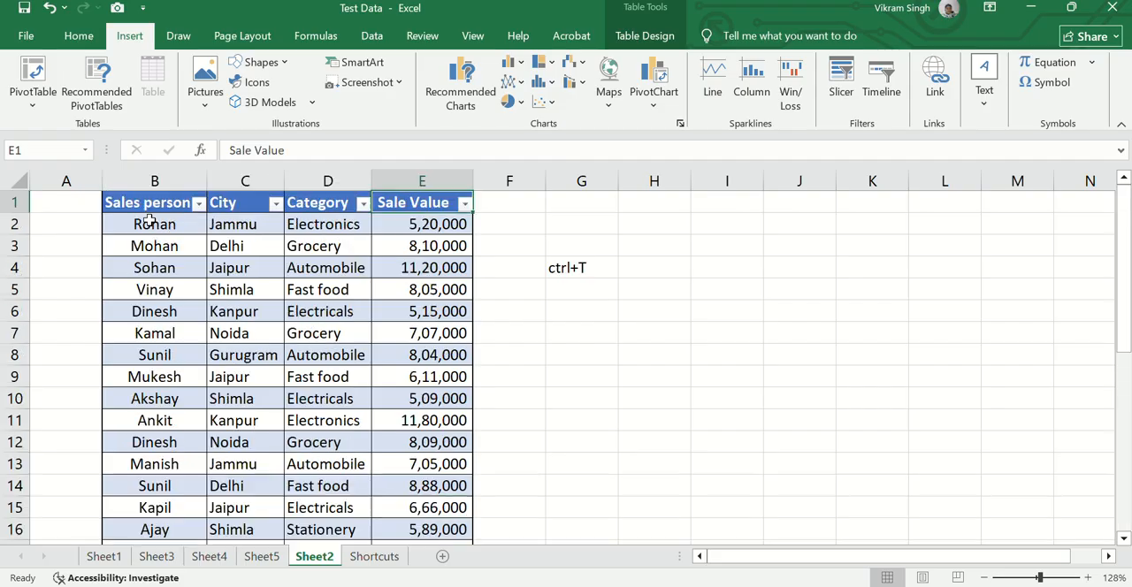
key(Left)
key(Left)
key(Left)
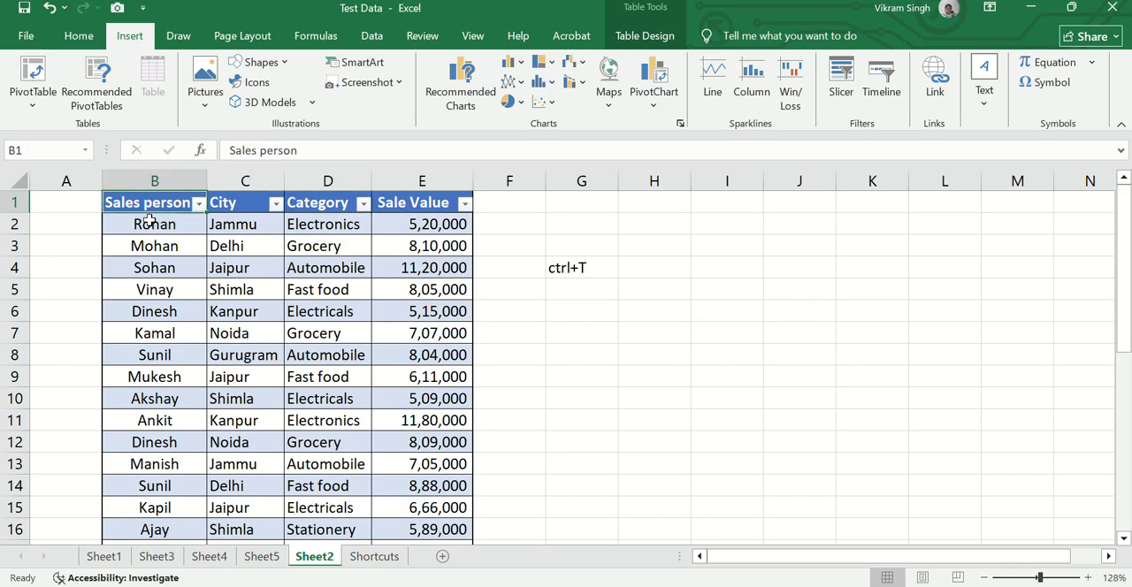
key(Down)
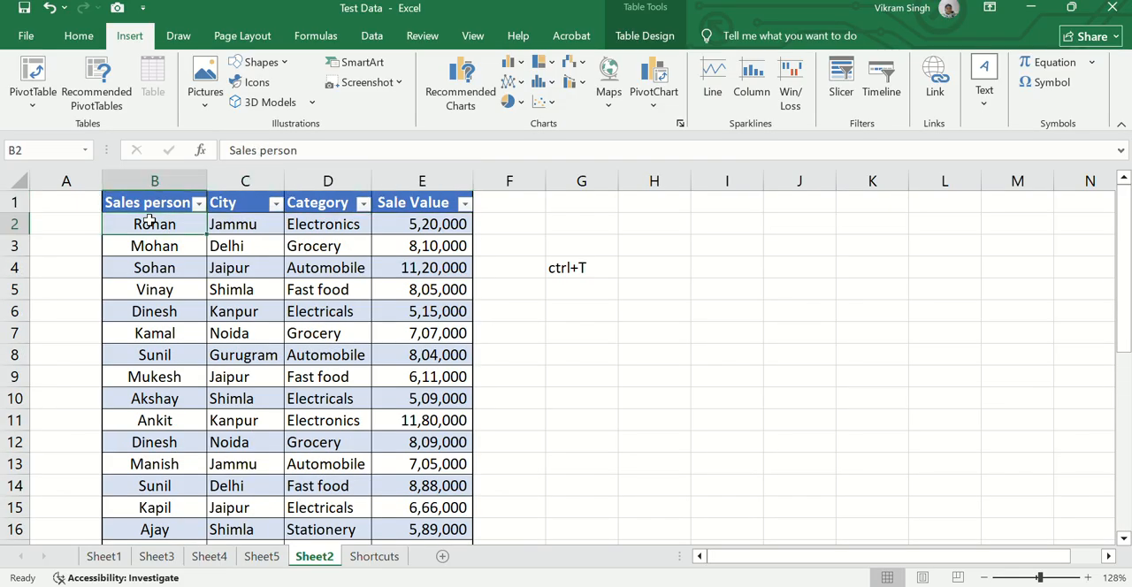
key(ctrl+shift+Down)
key(shift+Down)
key(shift+Down)
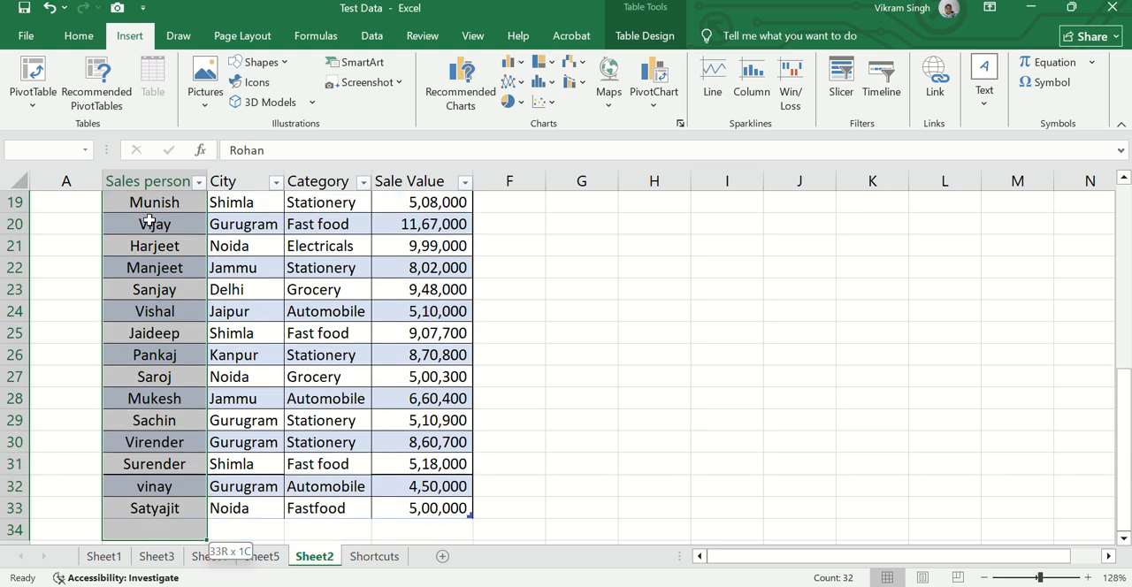
key(shift+Up)
key(shift+Up)
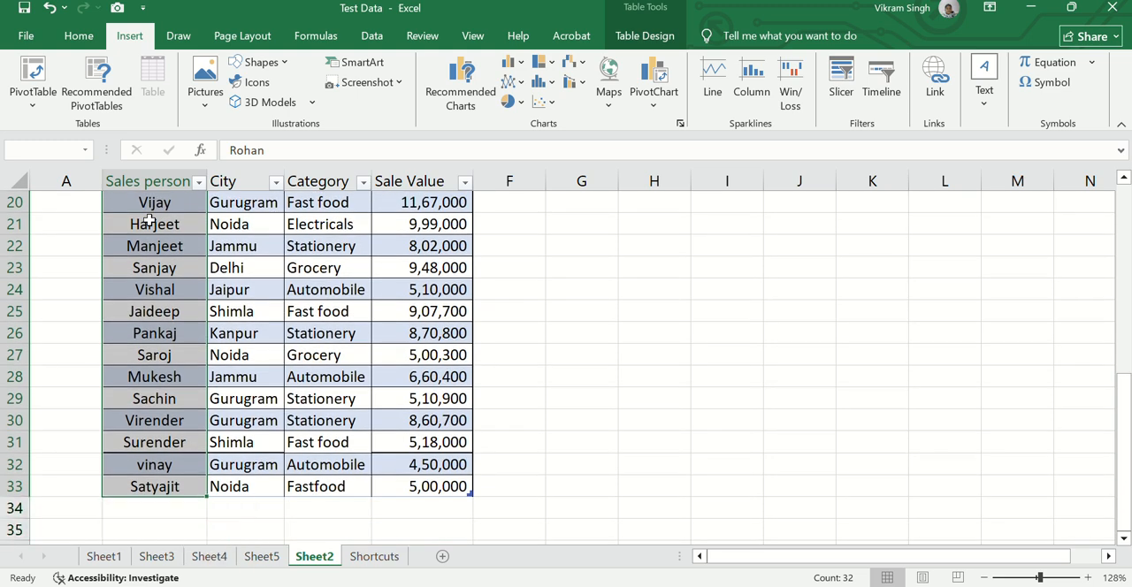
Select the whole table from the Sales person header to row 33, examine its extent, and clear the selection
key(ctrl+Up)
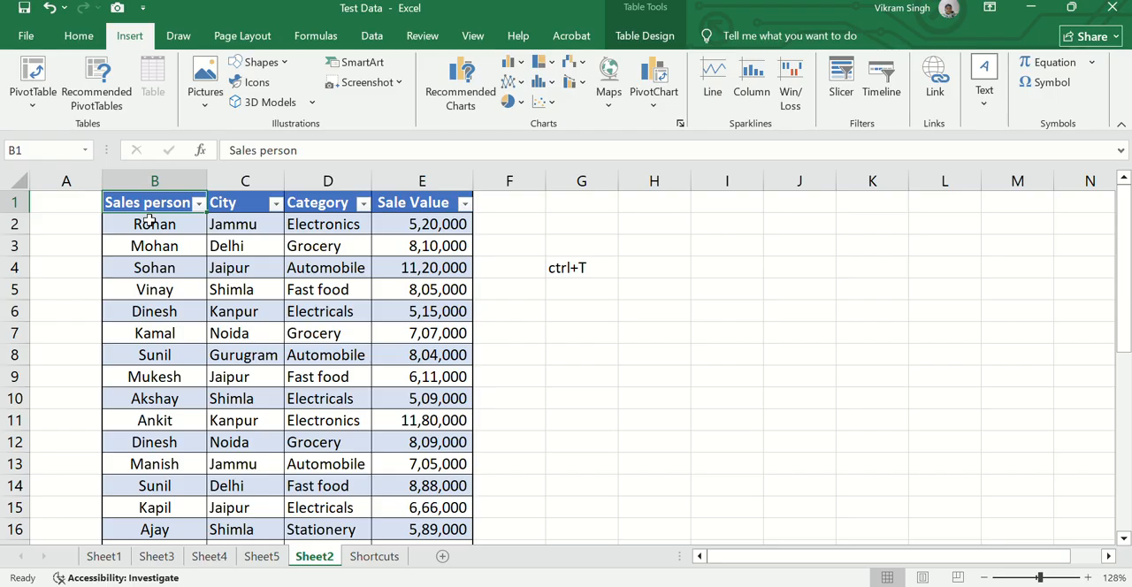
key(ctrl+shift+Right)
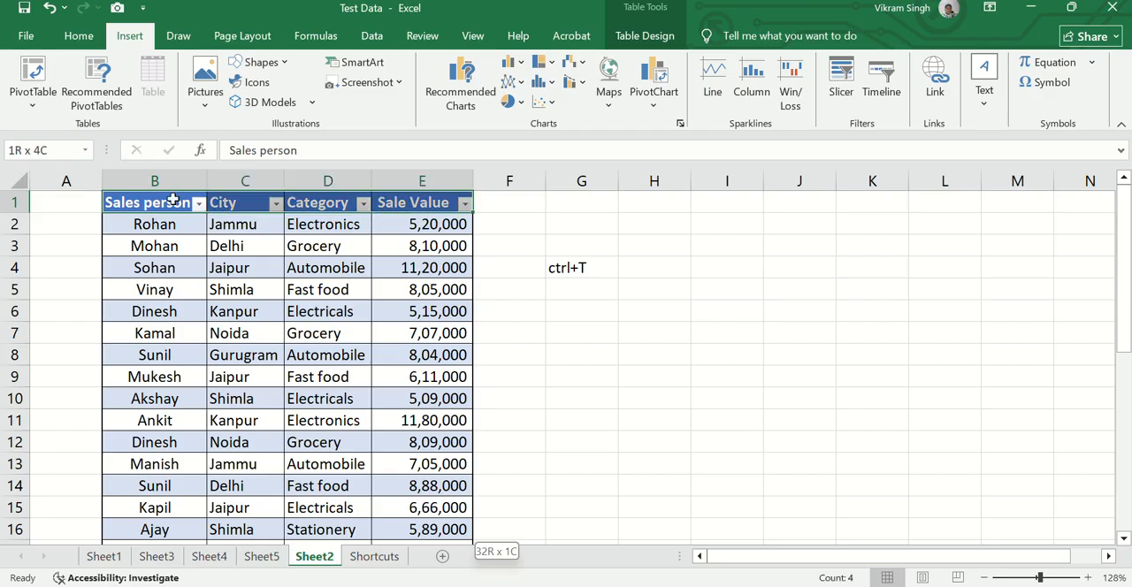
key(ctrl+shift+Down)
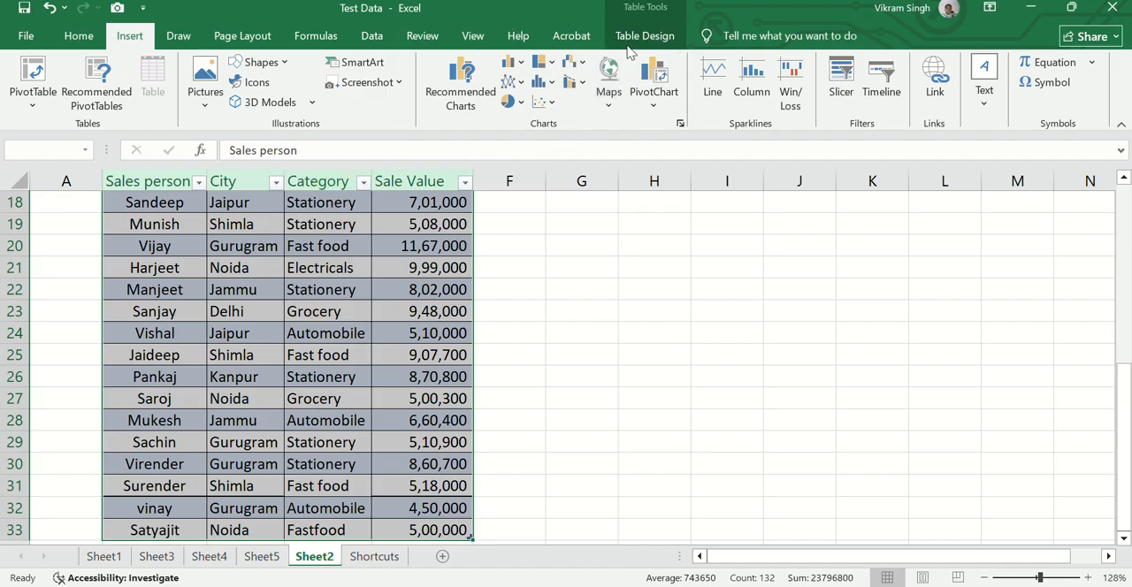
click(426, 208)
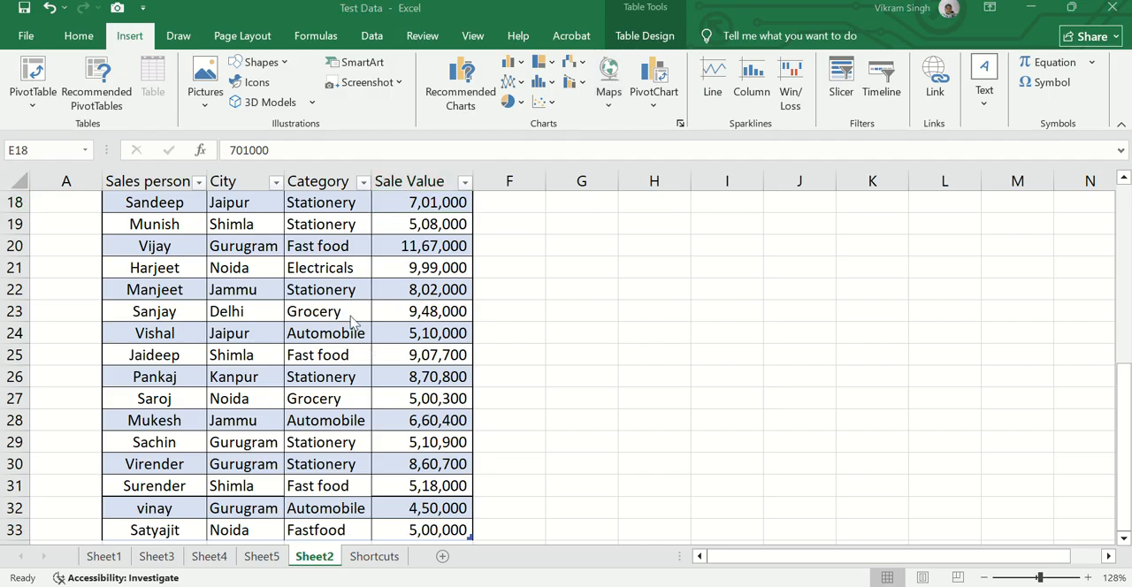
click(302, 316)
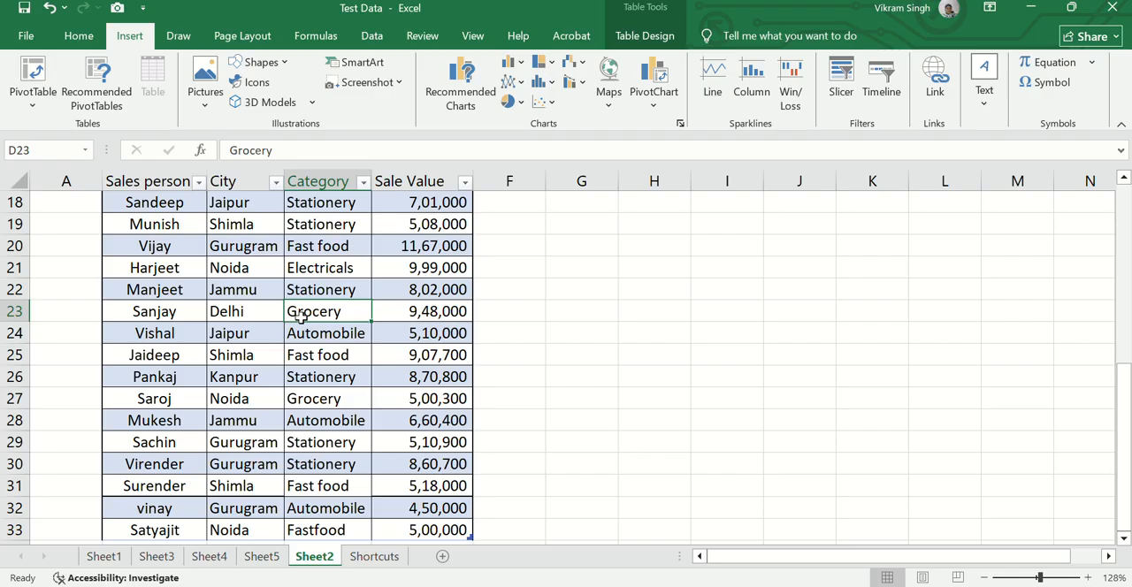
Reselect the table range B1:E33 to review the headers and added rows, ending on an empty cell beside it
key(ctrl+Up)
key(ctrl+Home)
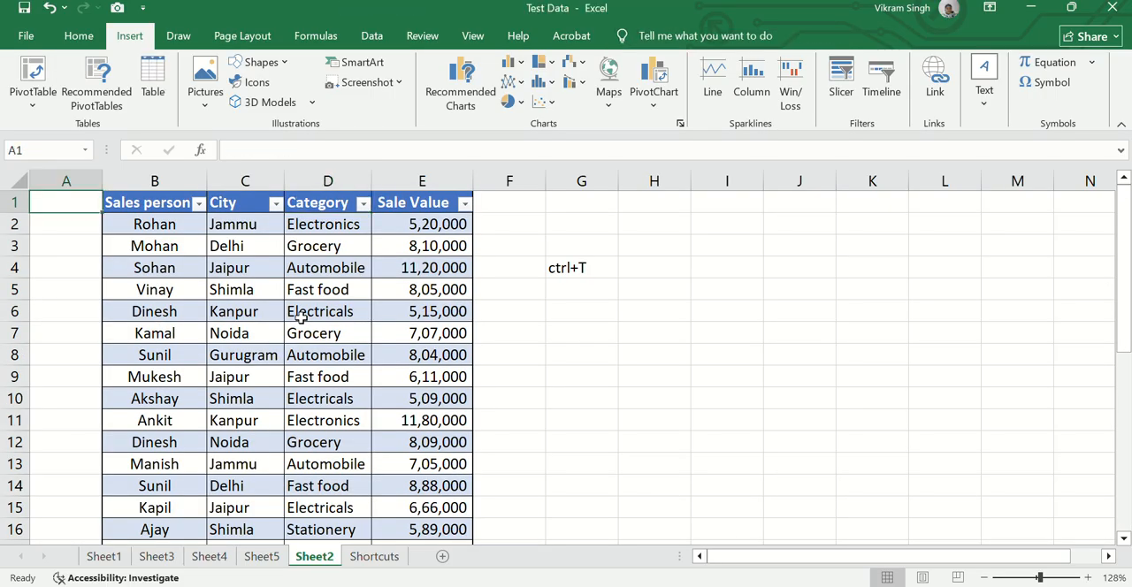
key(Right)
key(shift+Right)
key(ctrl+shift+Right)
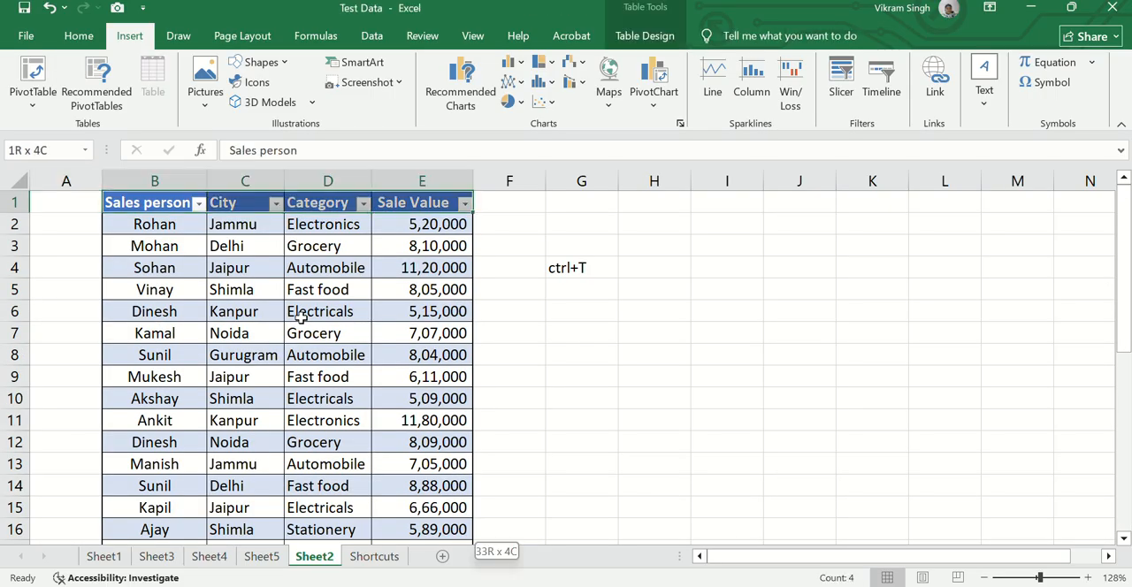
key(ctrl+shift+Down)
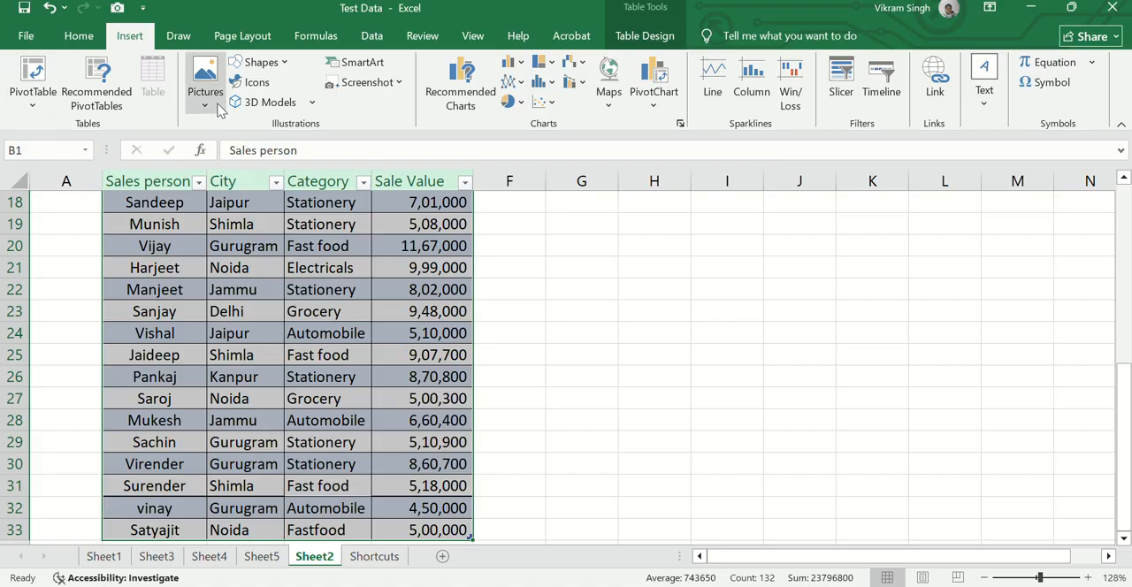
click(509, 231)
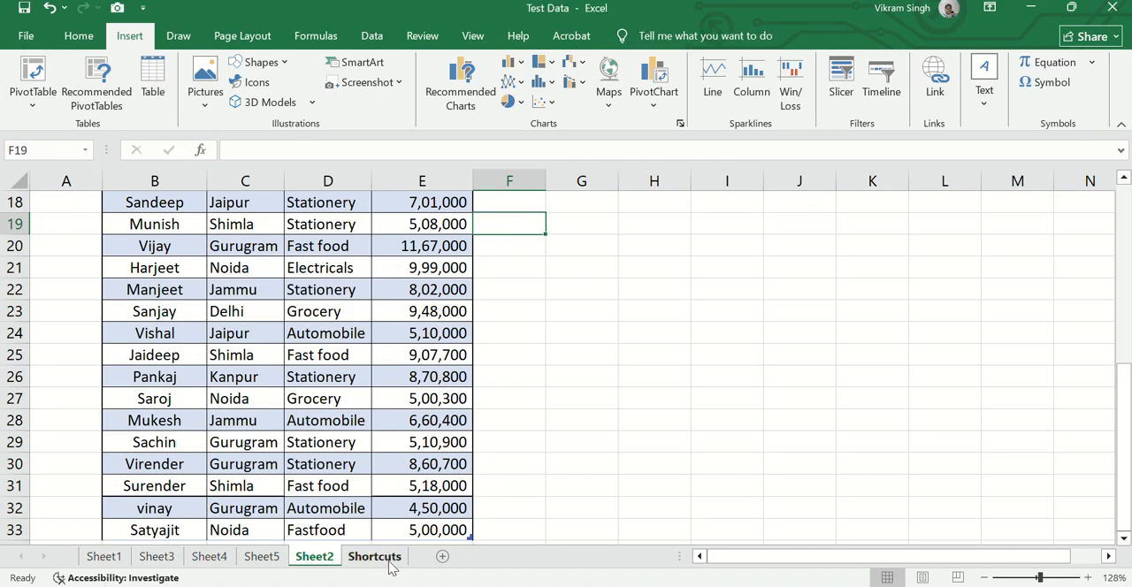
Add a blank worksheet and browse this device's Pictures, Documents and Home folders for a picture, closing the picture browser without inserting one
click(444, 557)
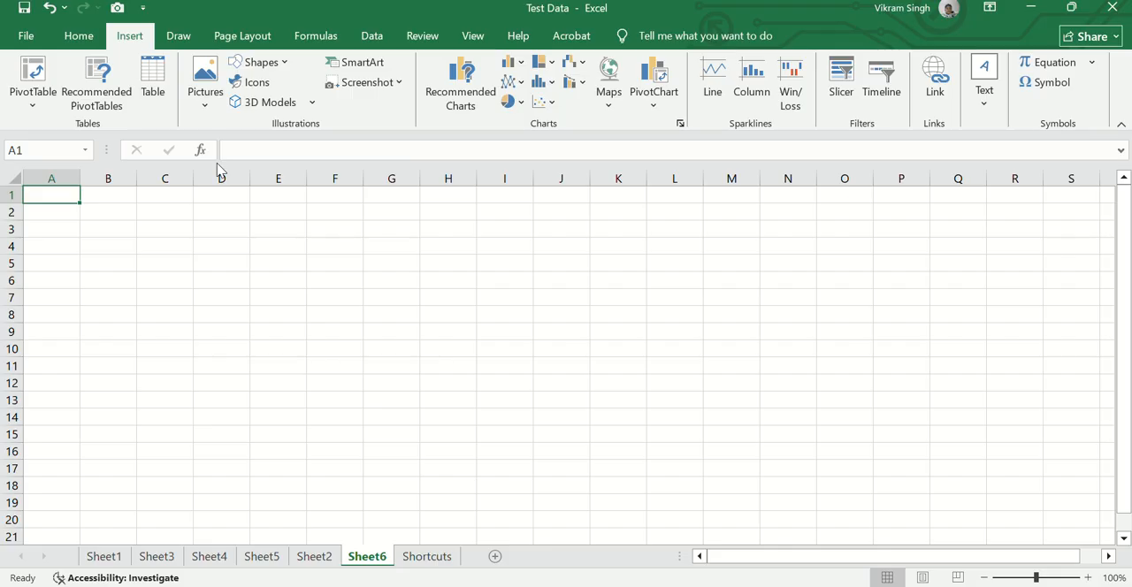
click(205, 99)
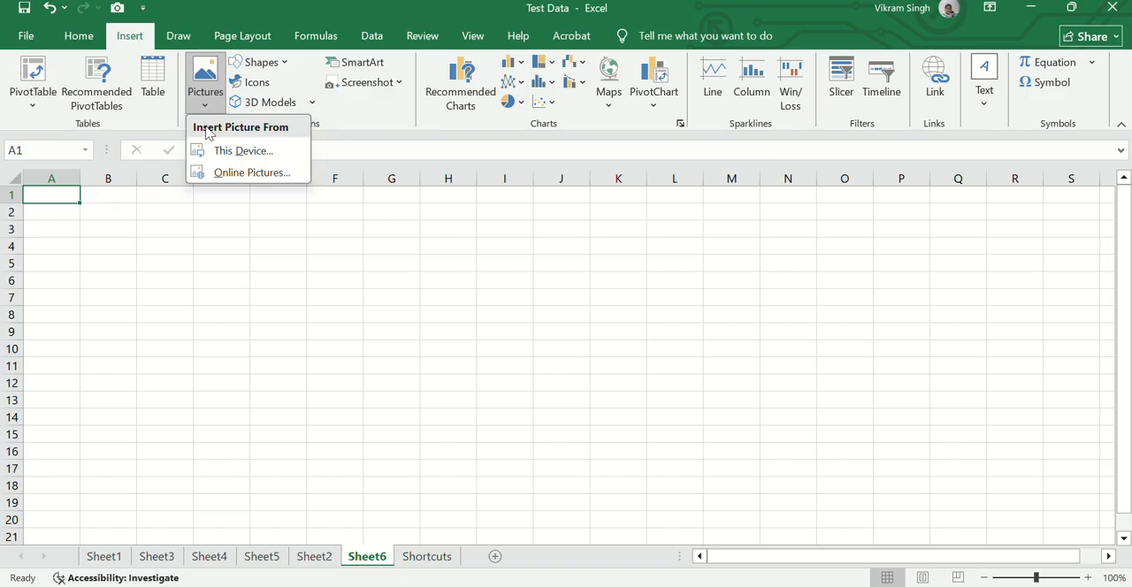
click(216, 156)
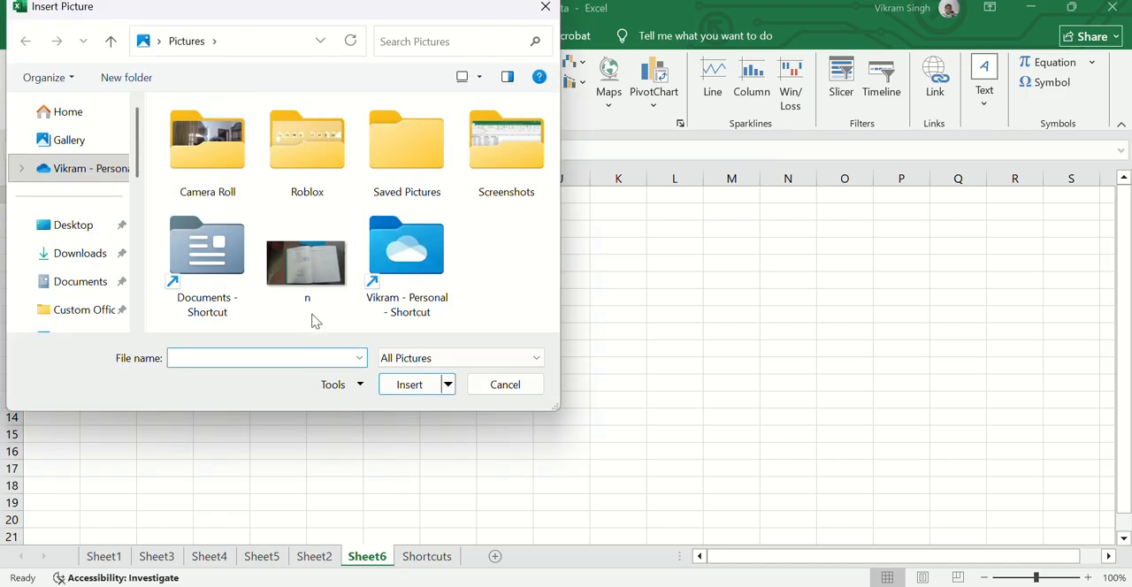
double_click(223, 283)
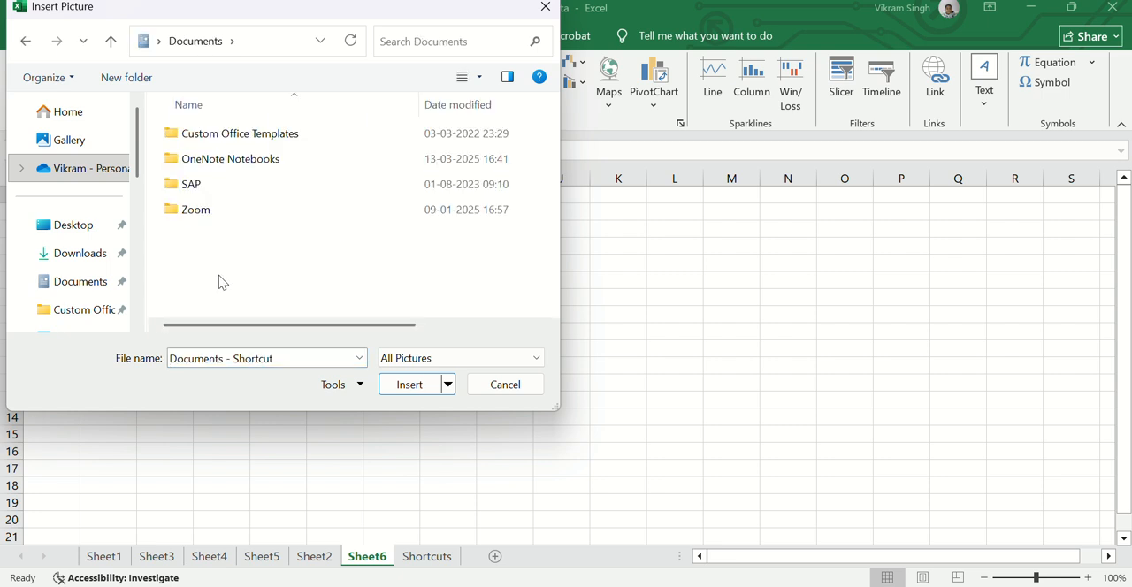
click(72, 117)
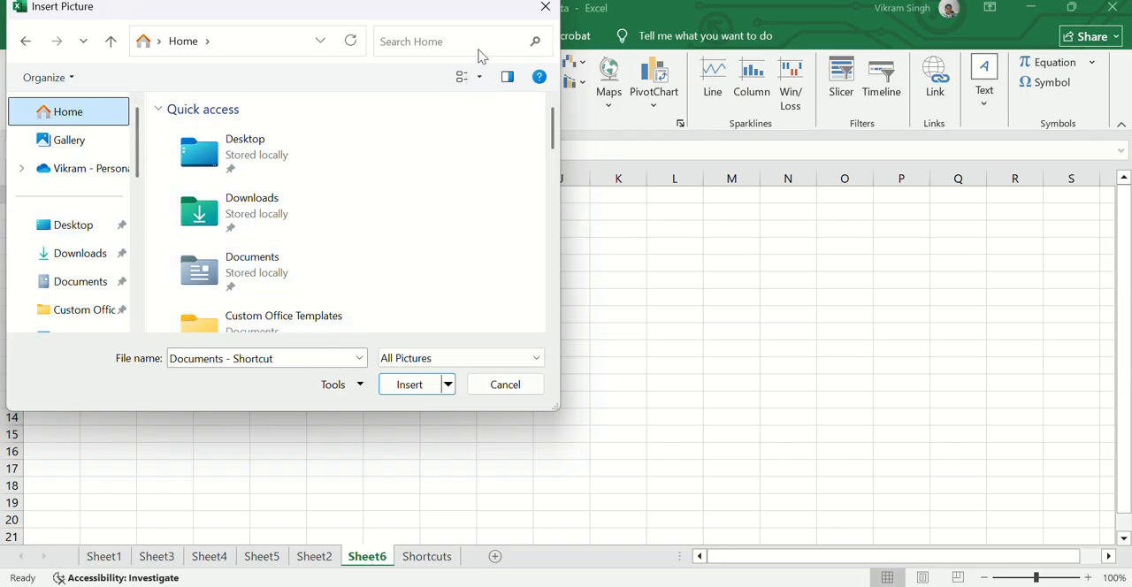
click(504, 390)
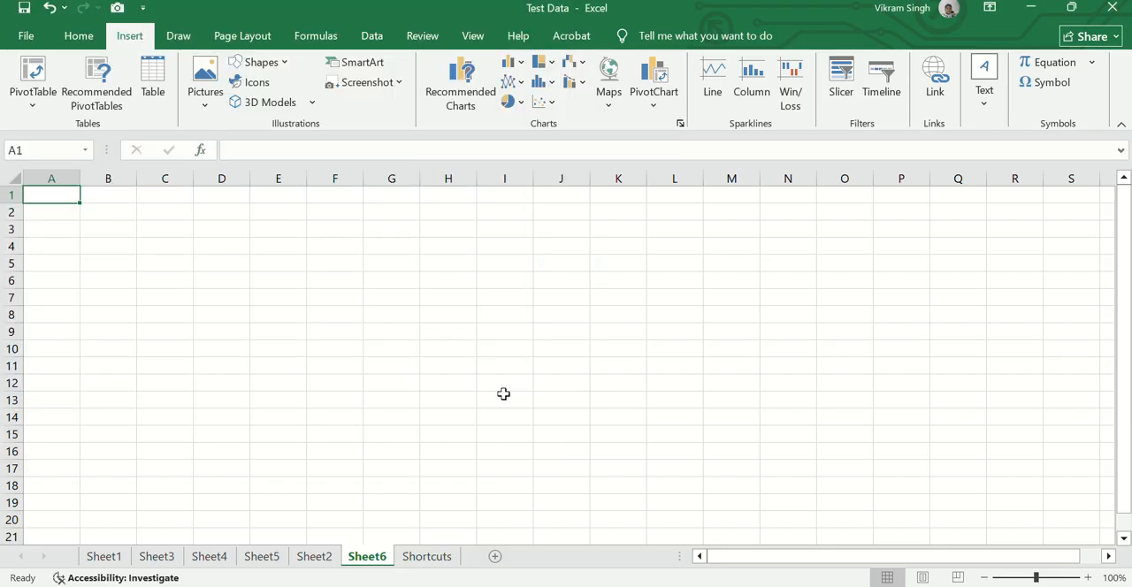
Search the online picture sources for "Suryakumar yadav"
click(207, 99)
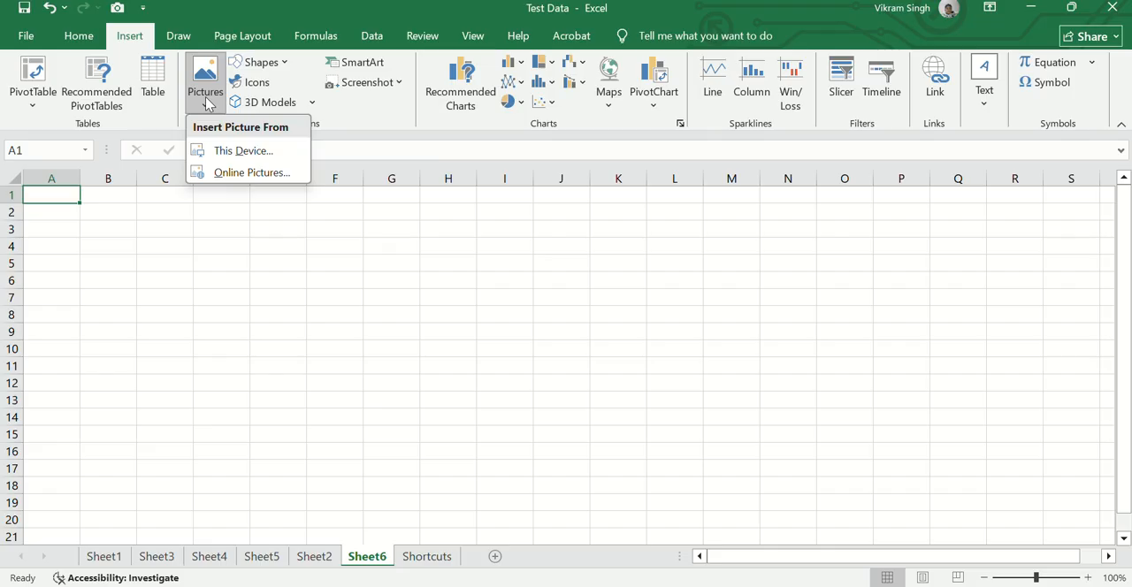
click(218, 160)
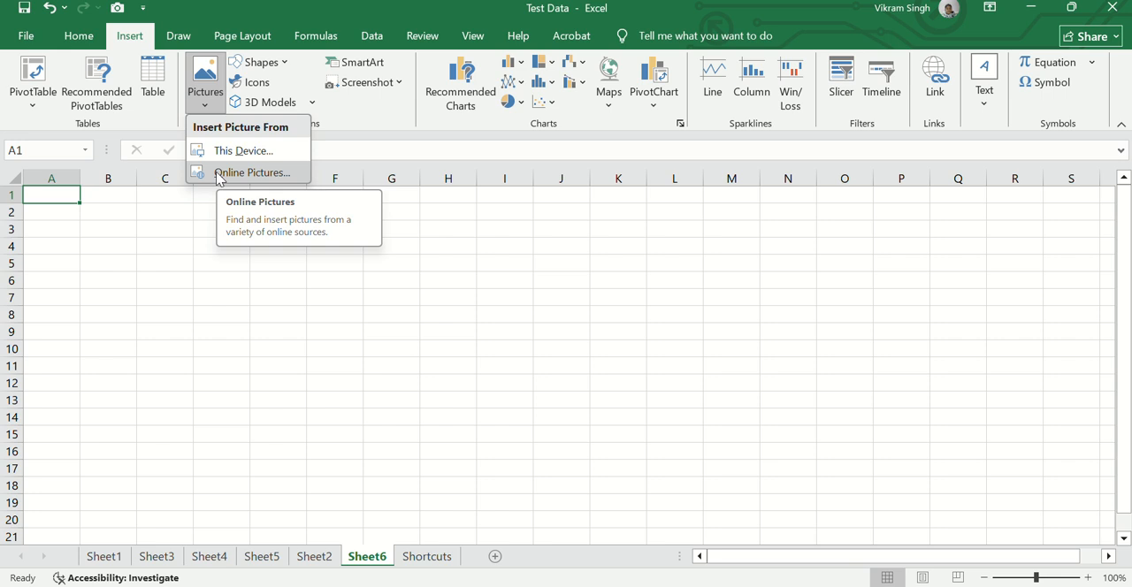
click(219, 176)
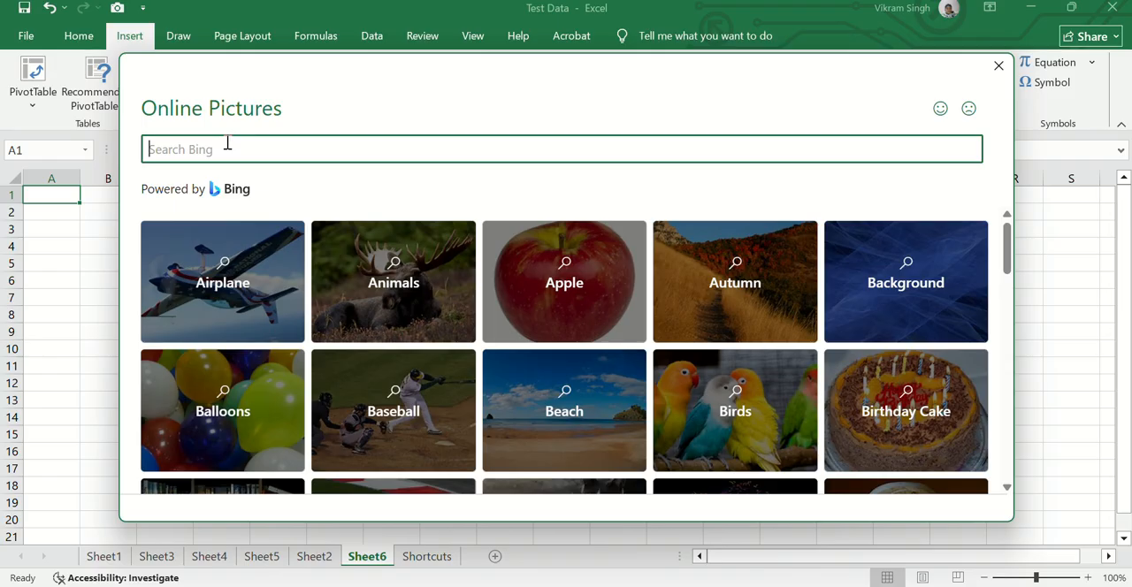
text(Suryakumar yadav)
key(Return)
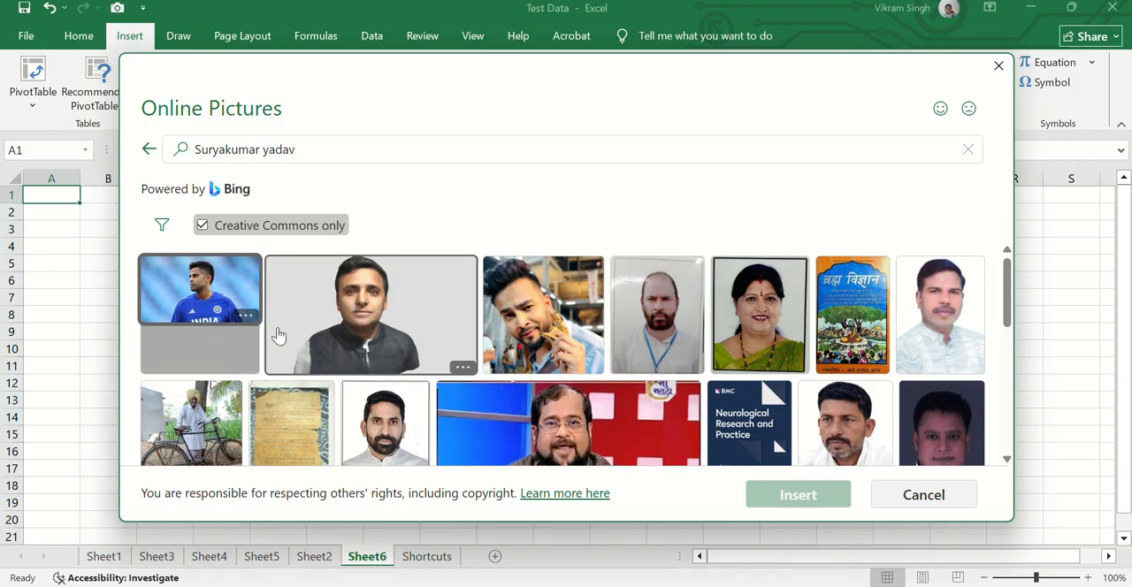
Insert the first search result, the cricketer in the blue India jersey, into the blank sheet
click(323, 148)
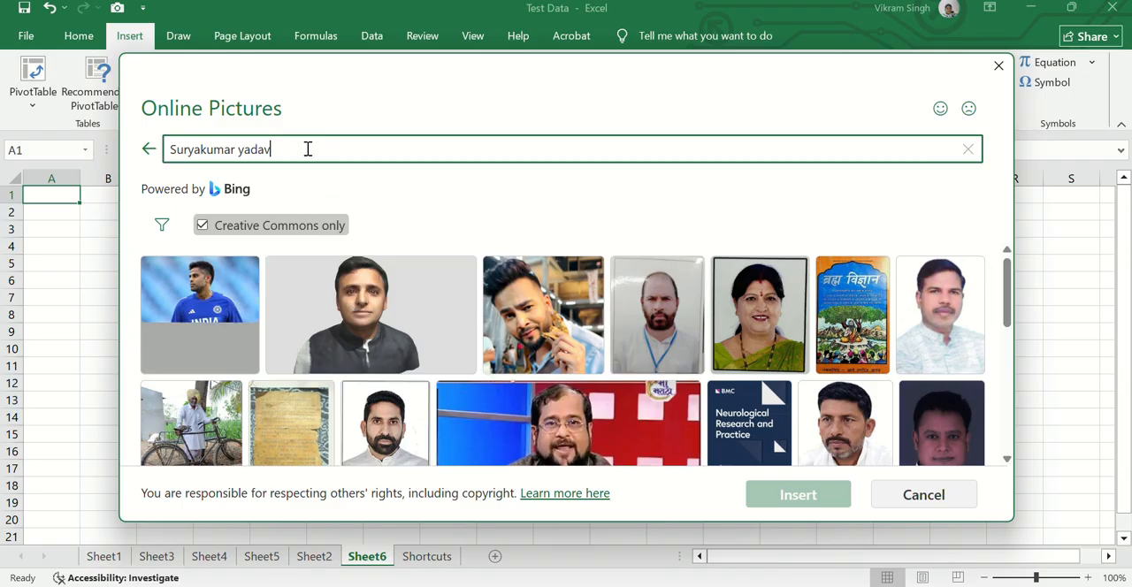
drag(308, 149, 167, 155)
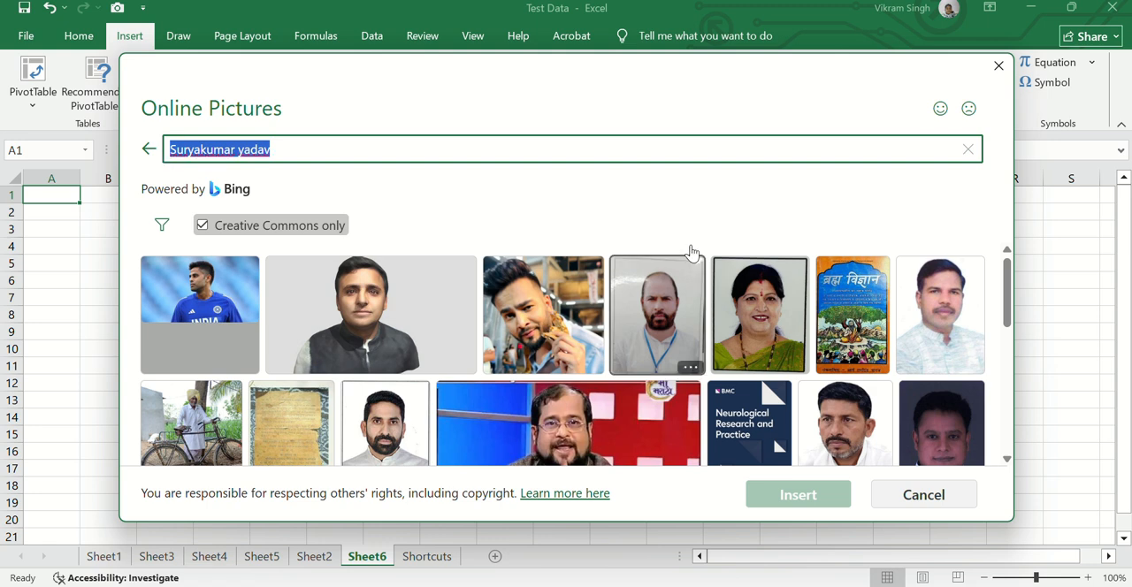
click(204, 310)
click(204, 309)
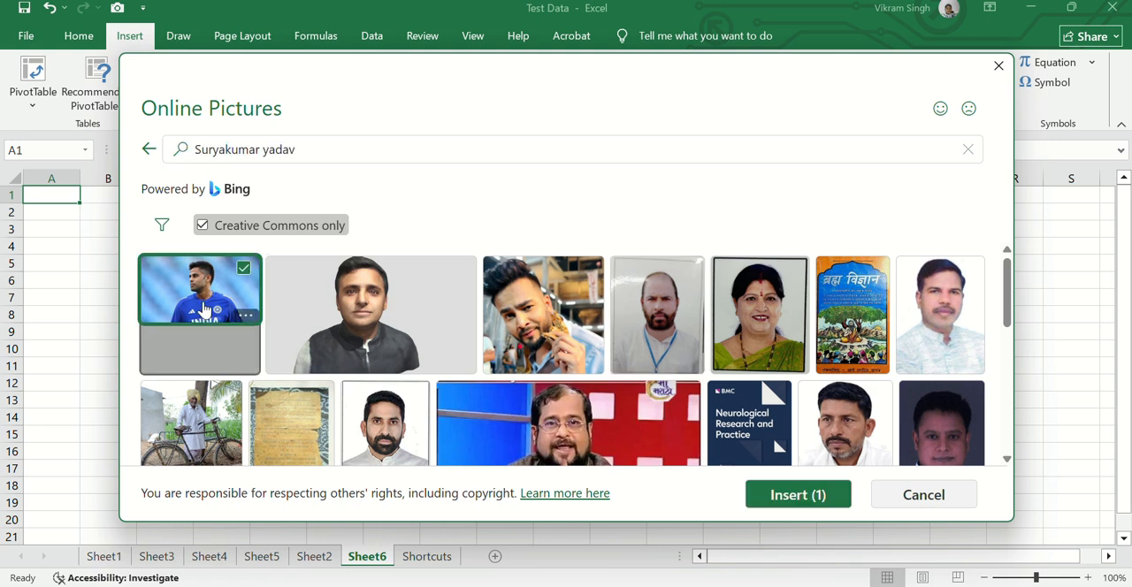
click(800, 497)
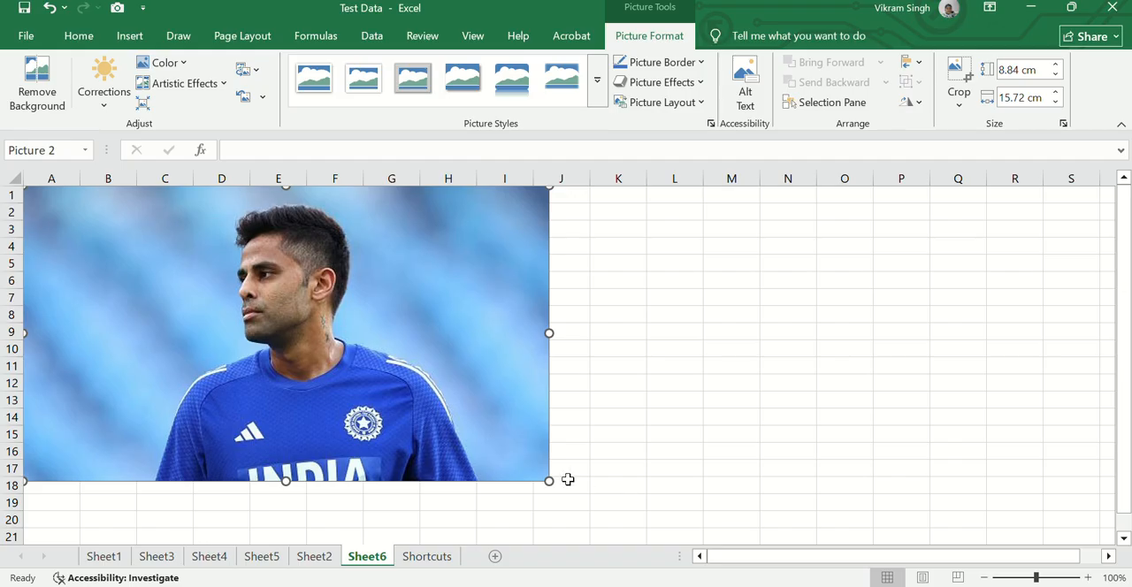
Shrink the inserted cricketer picture proportionally until it covers about cells A1 to F11
drag(538, 480, 320, 400)
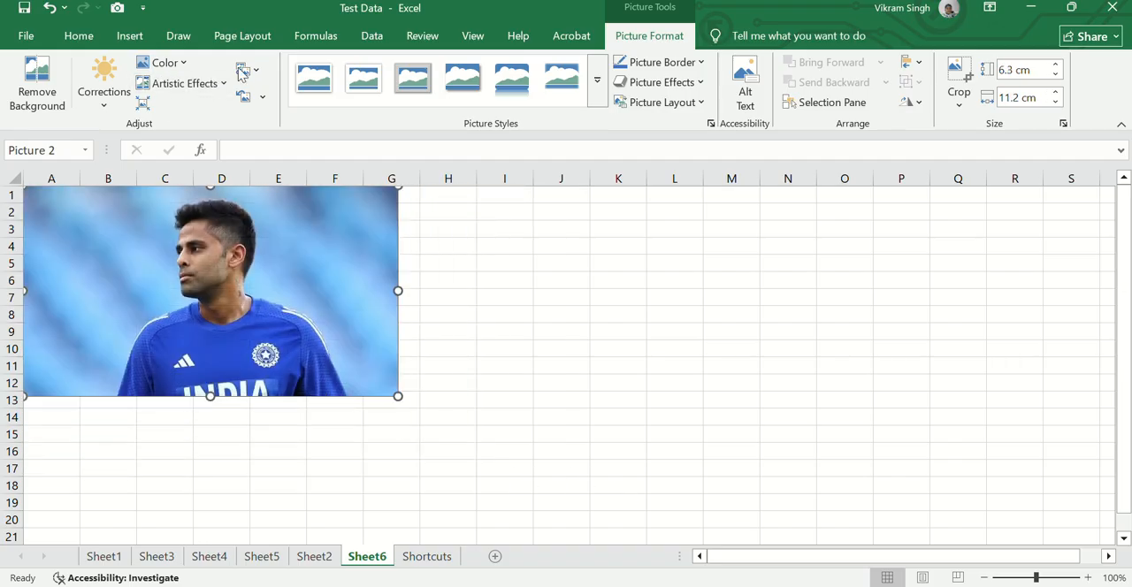
click(82, 36)
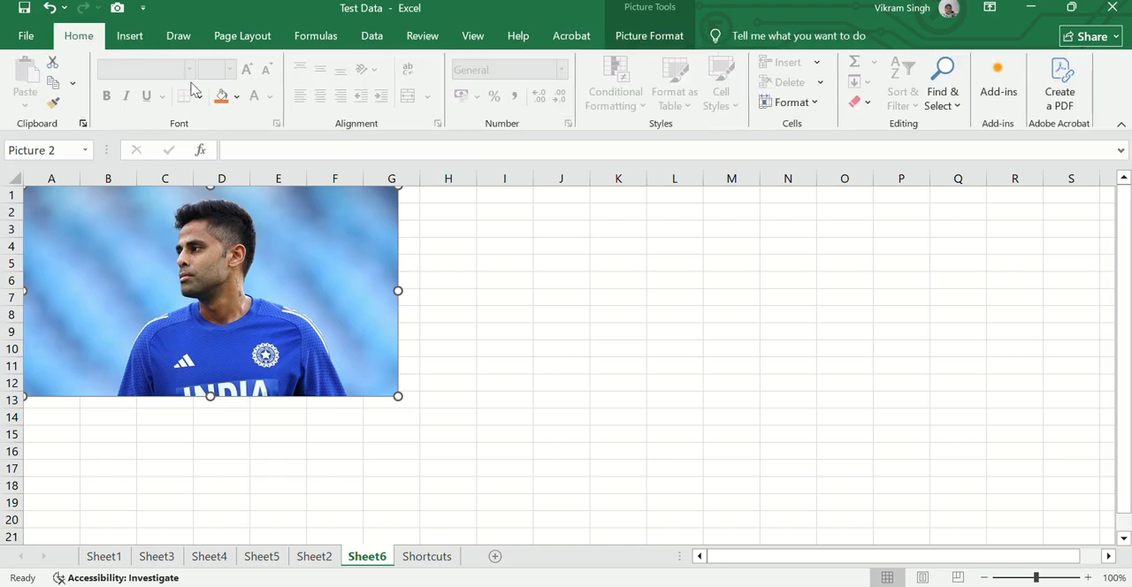
click(131, 38)
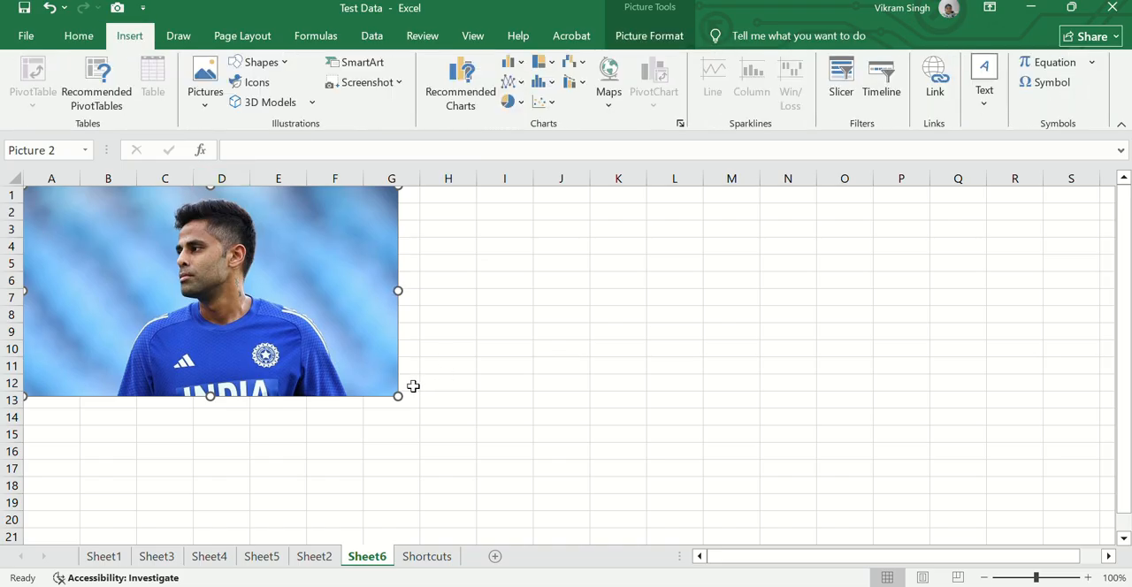
drag(398, 396, 347, 367)
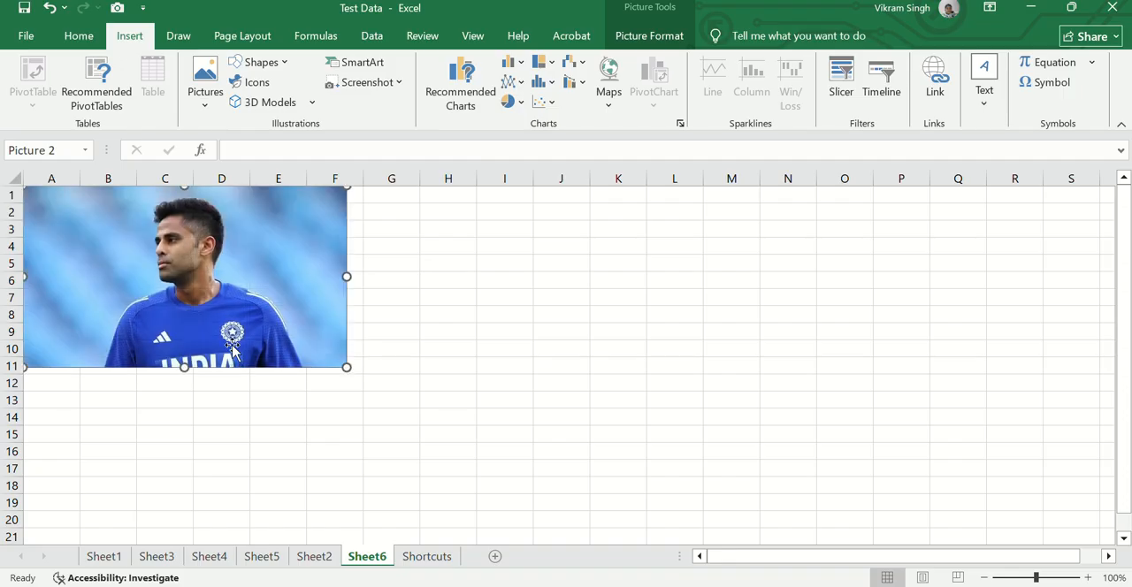
Insert two online pictures from the Apple category: the blurred collage and the red apple with water drops
click(202, 108)
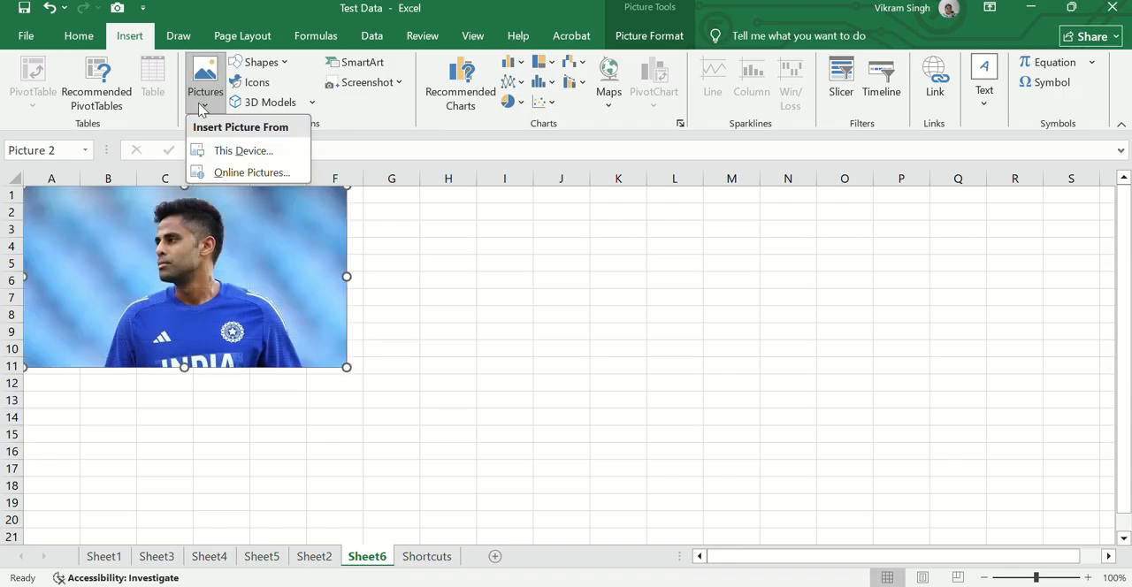
click(217, 173)
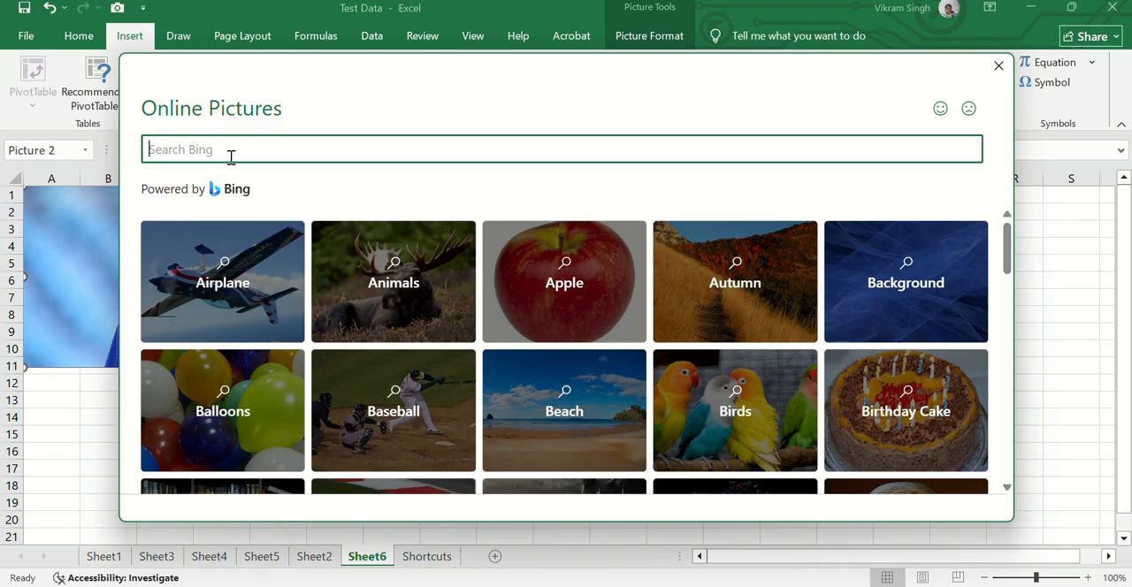
click(566, 281)
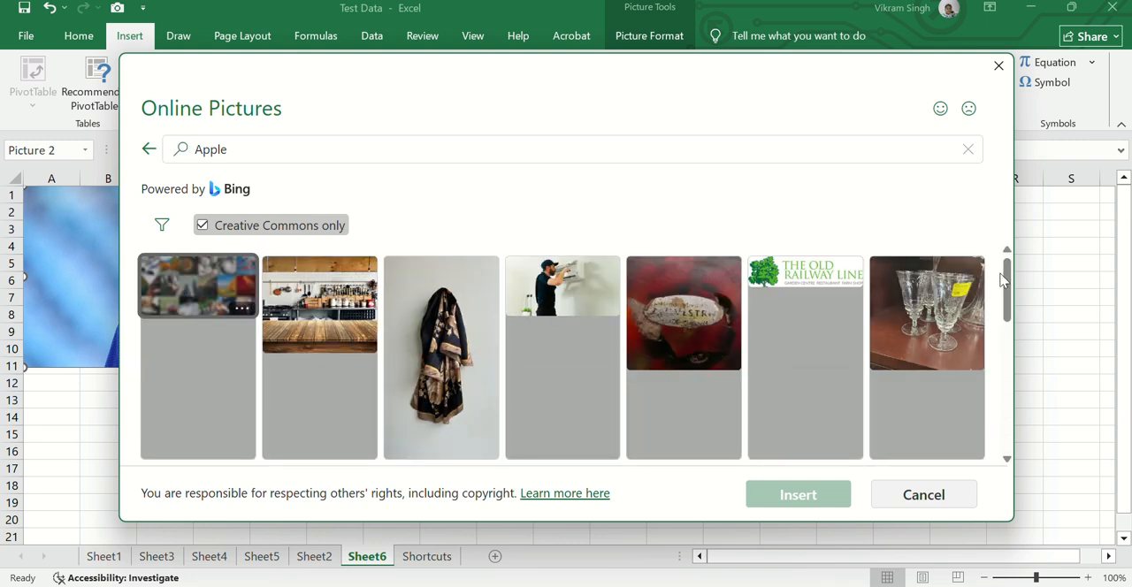
key(Return)
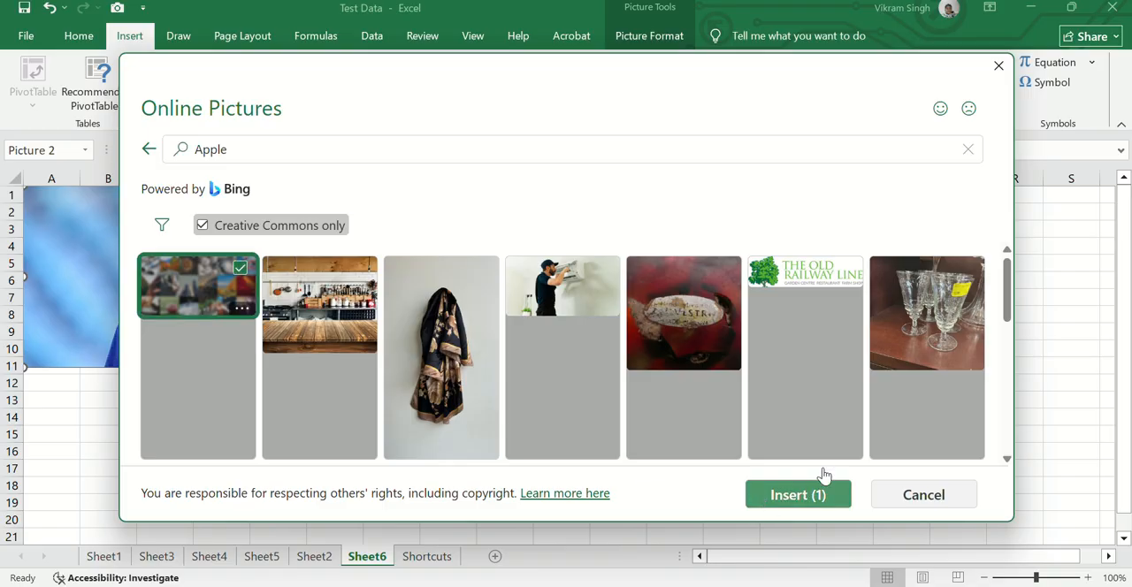
drag(1006, 293, 1005, 408)
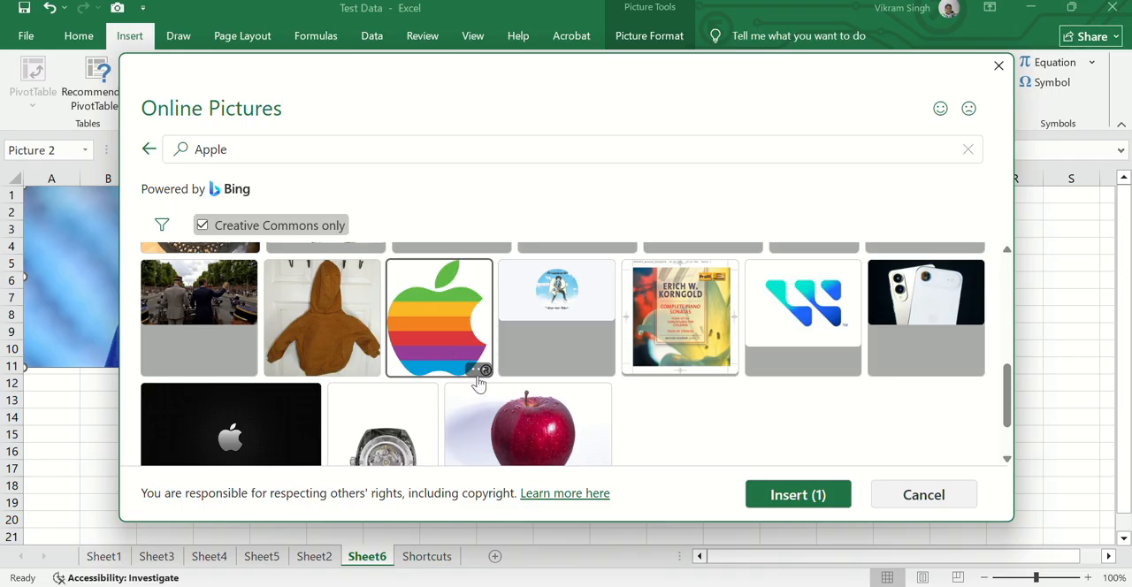
click(494, 415)
click(771, 501)
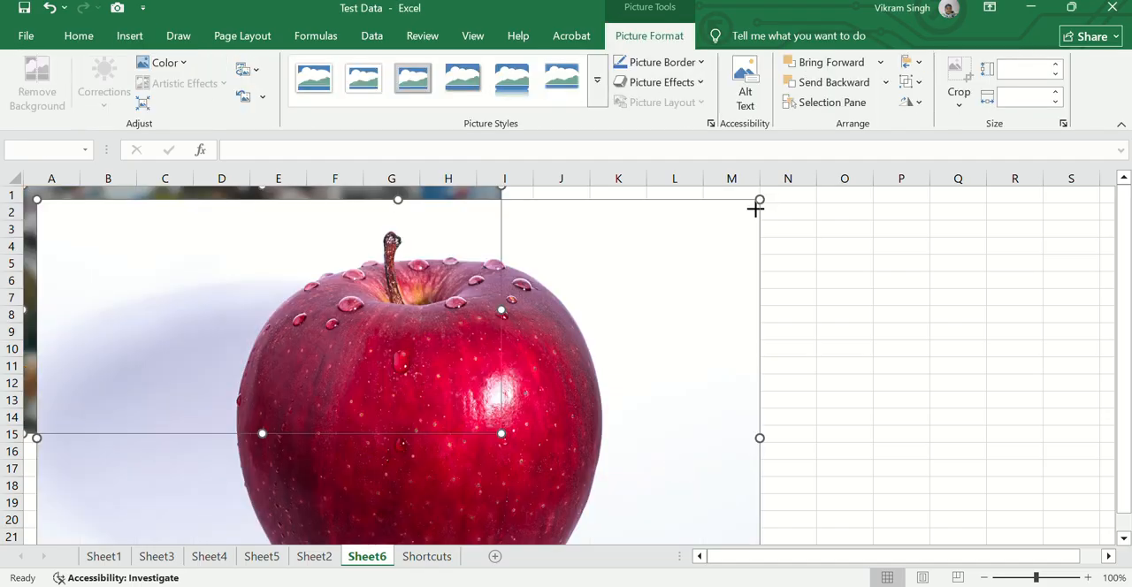
Resize and reposition the collage and red apple pictures beside the cricketer picture, and delete both of them
drag(760, 199, 540, 344)
drag(454, 366, 743, 238)
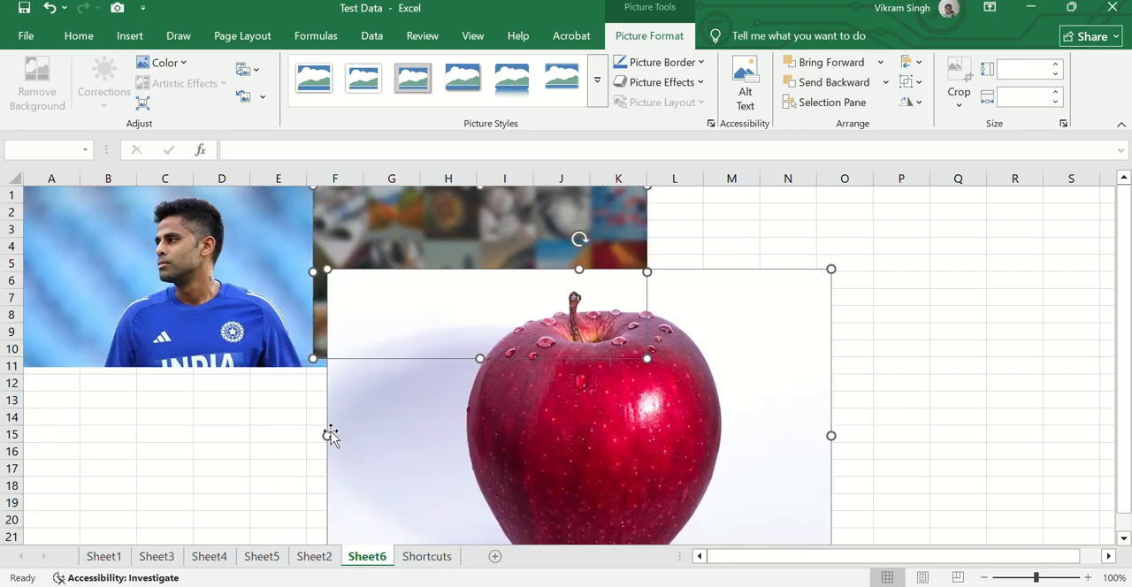
drag(329, 435, 421, 435)
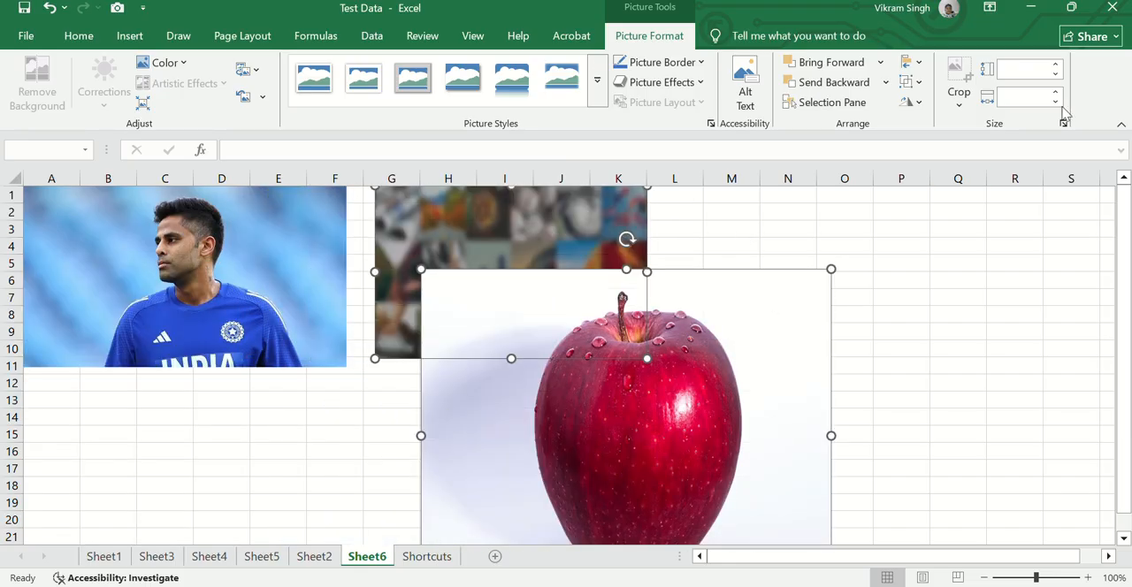
click(128, 40)
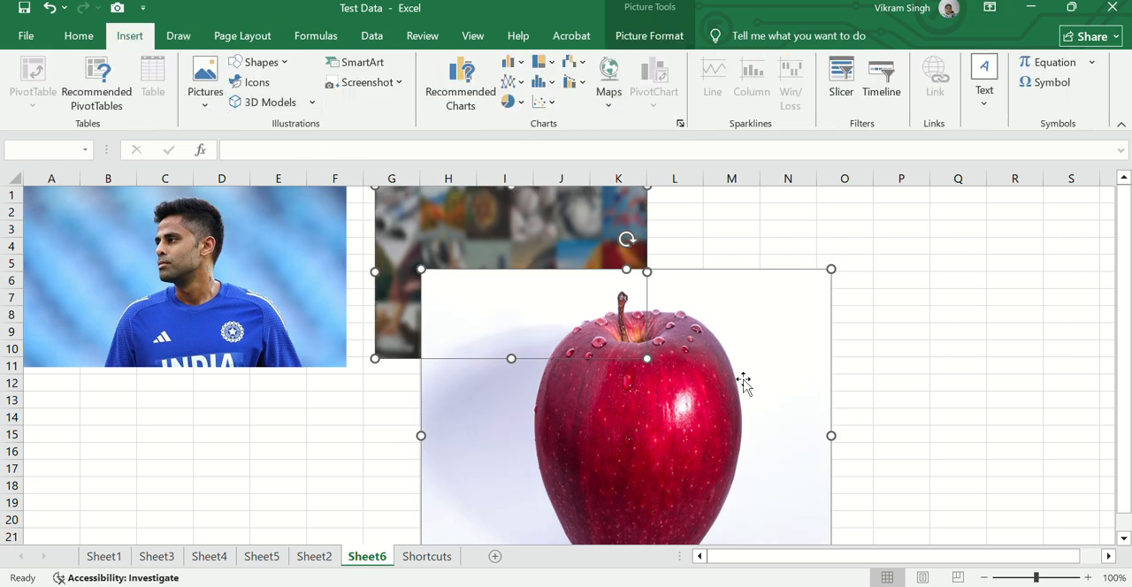
drag(831, 435, 722, 435)
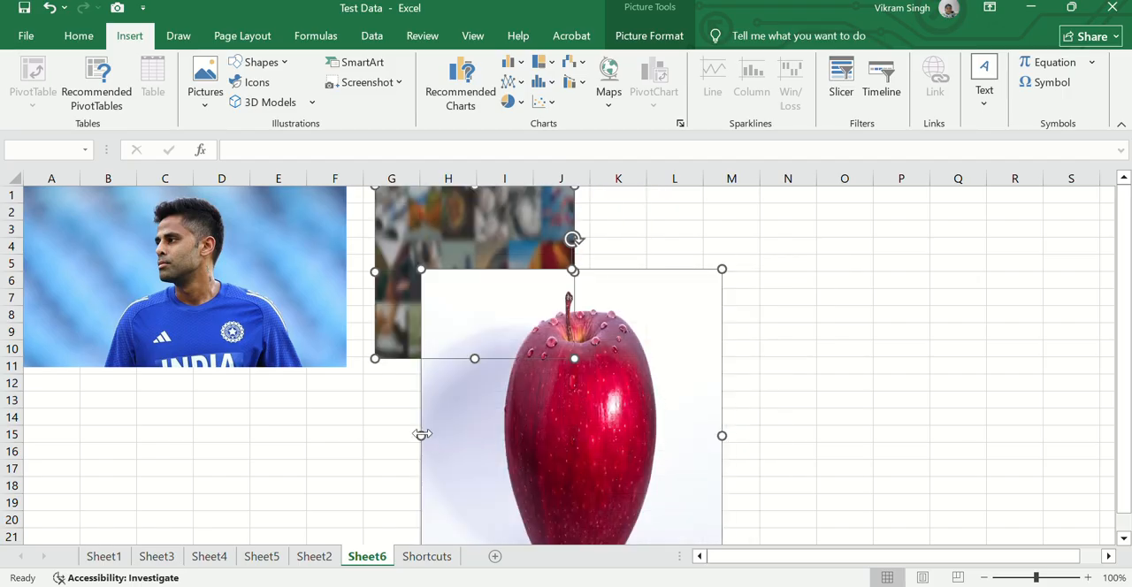
drag(422, 434, 362, 440)
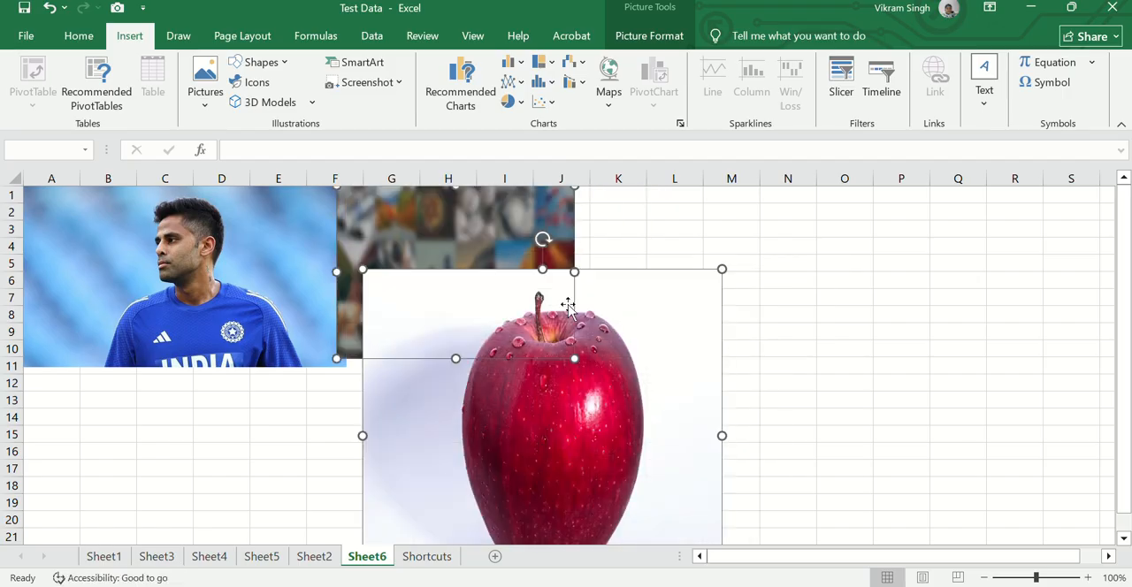
drag(542, 270, 542, 353)
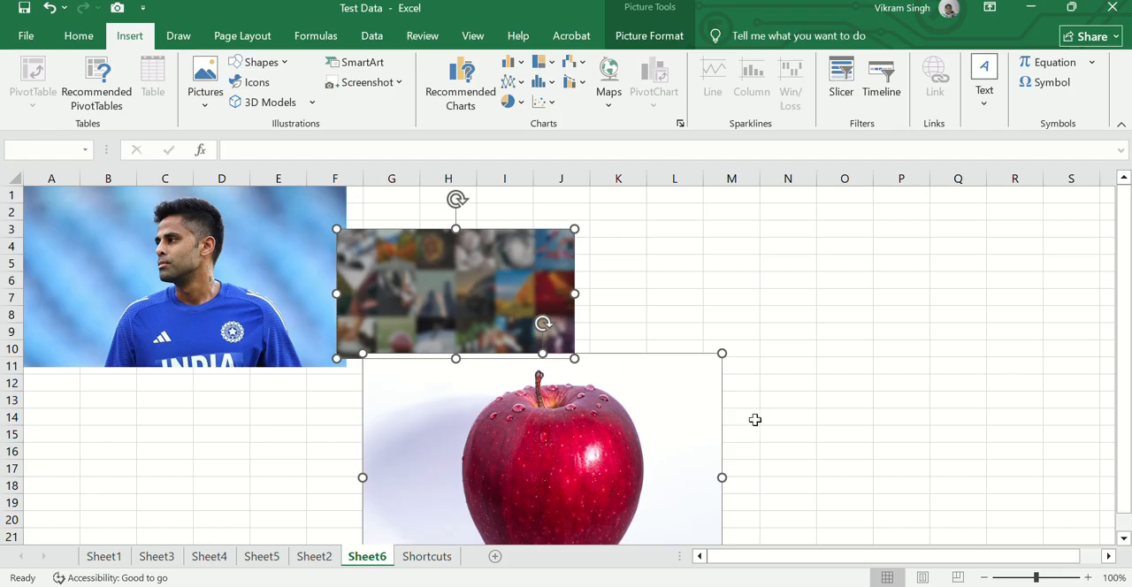
drag(695, 390, 786, 245)
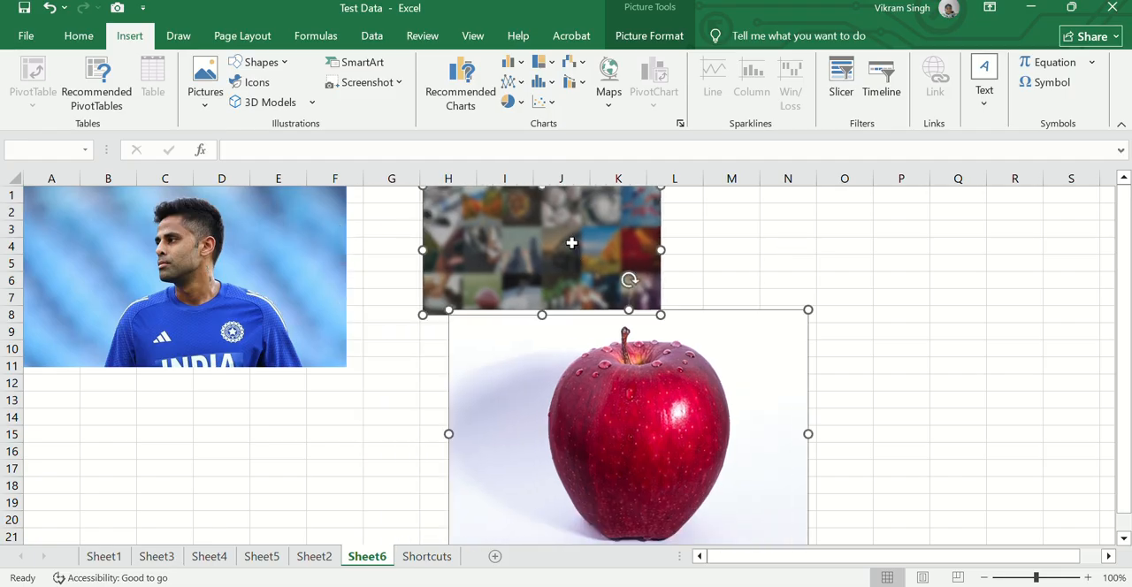
key(Delete)
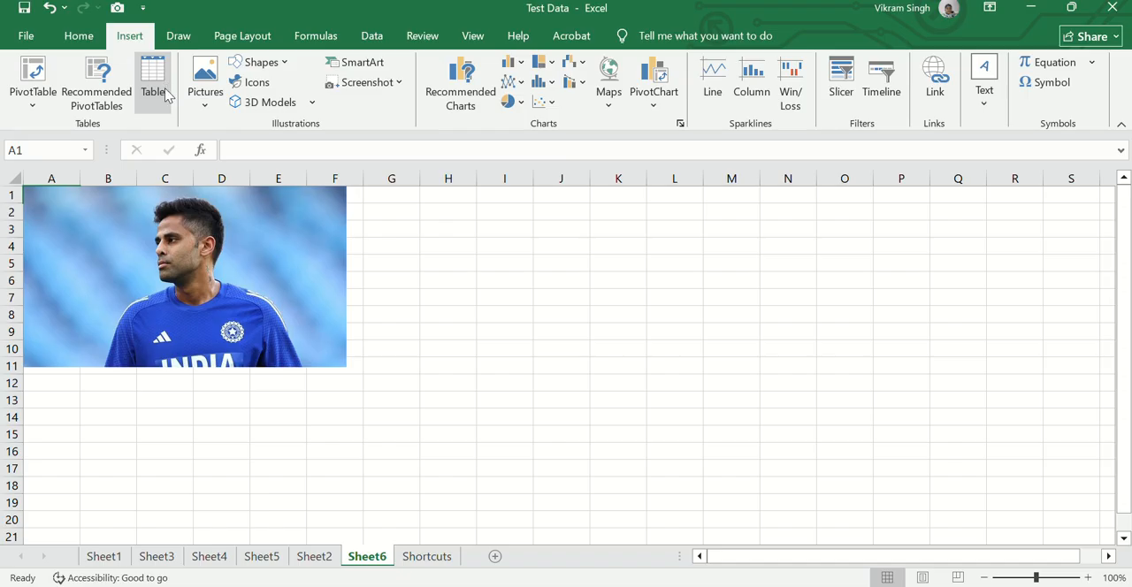
click(206, 105)
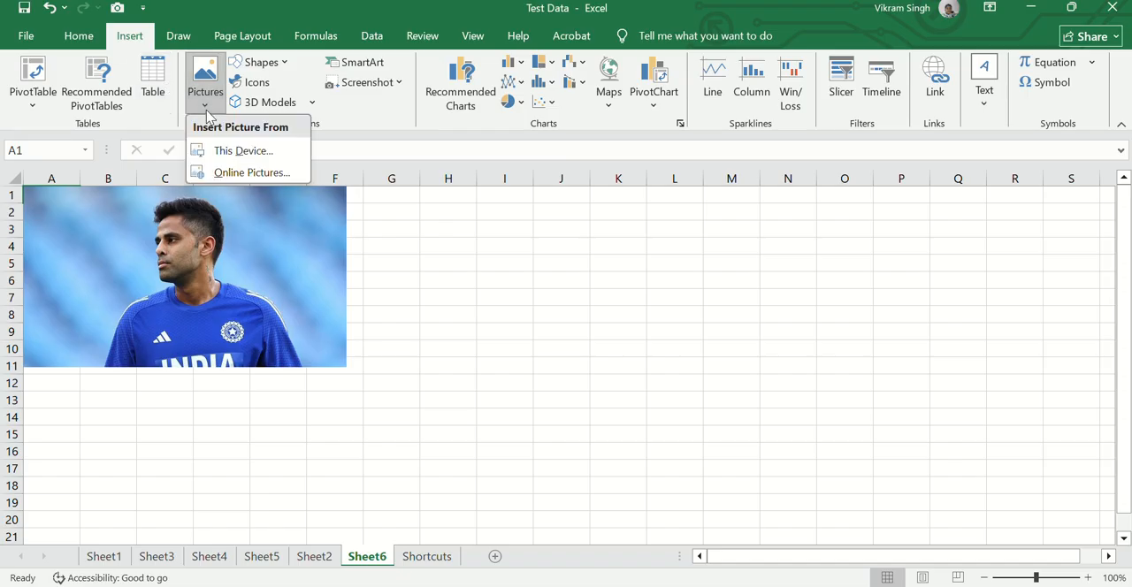
click(464, 267)
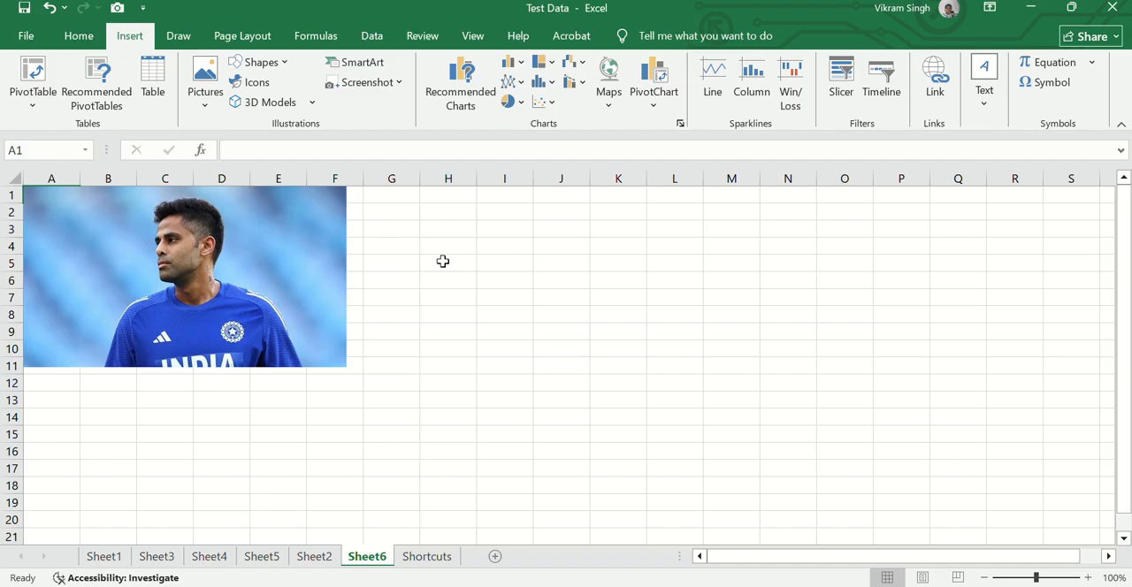
Draw an up block arrow about 0.83 cm high and 3.86 cm wide across columns I to K near row 7
click(265, 62)
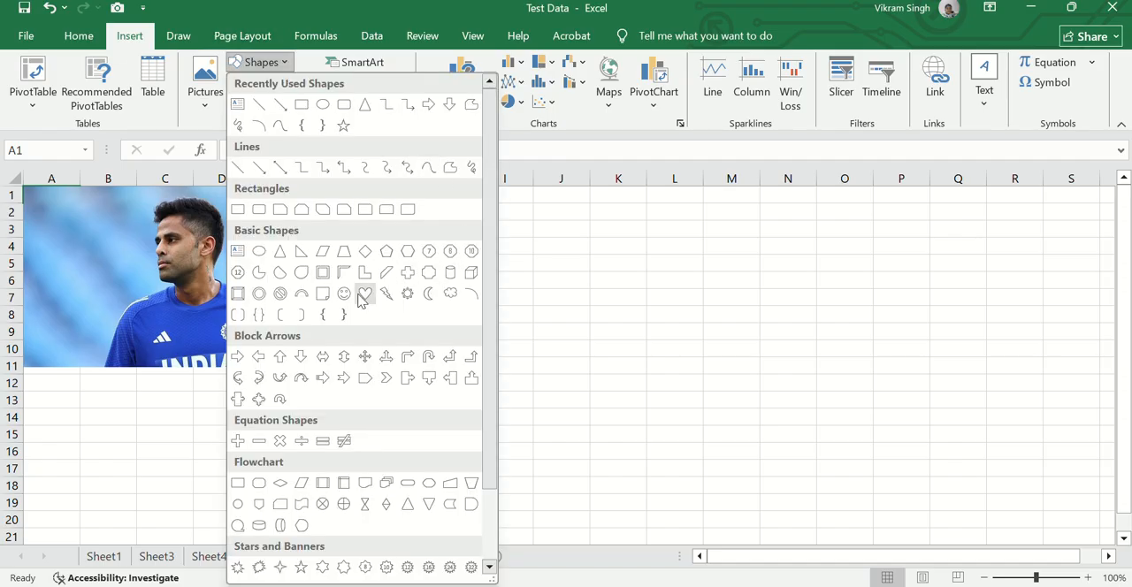
click(302, 378)
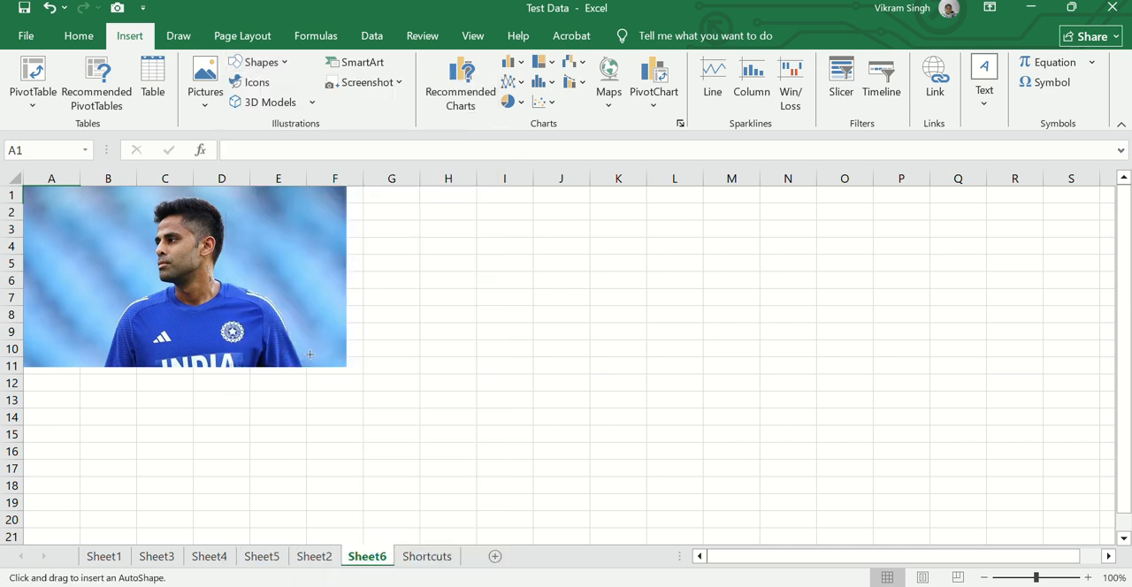
drag(488, 287, 618, 315)
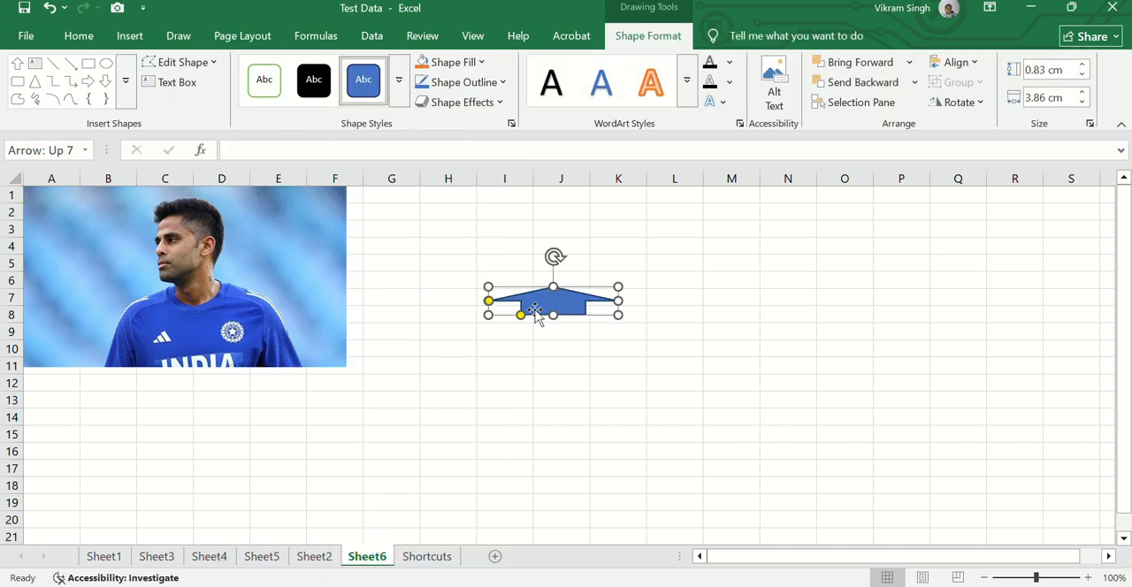
Draw a pentagon block arrow below the up arrow, covering about cells J11 to K12
click(129, 36)
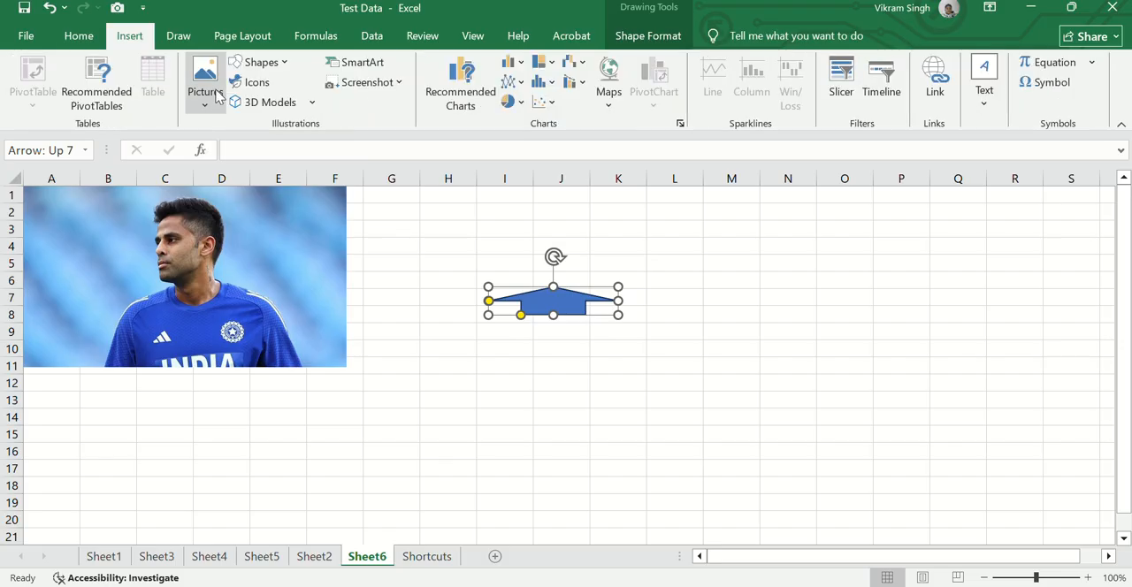
click(258, 61)
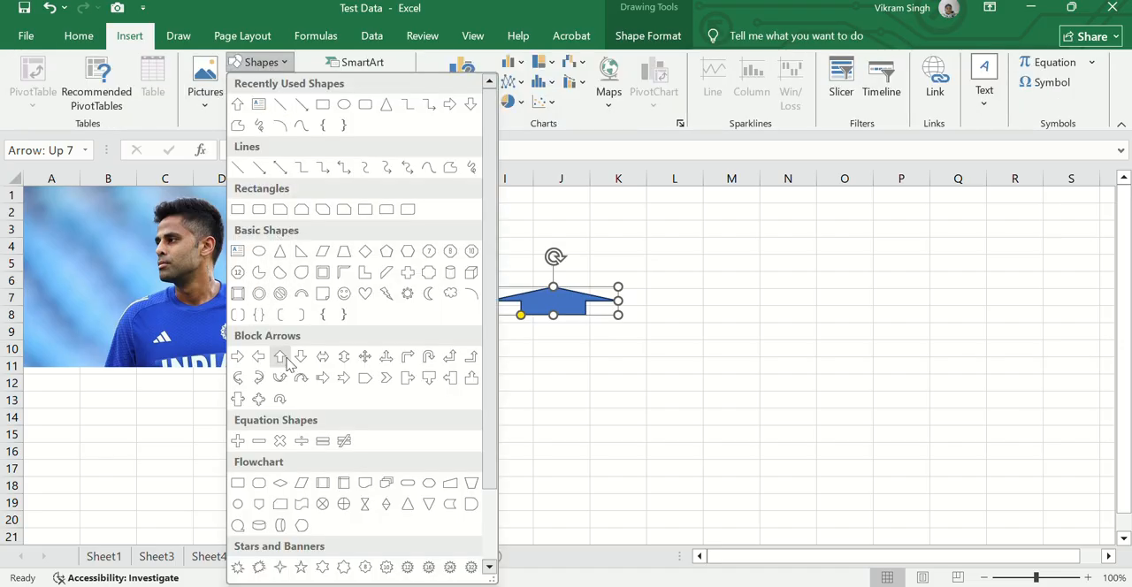
click(366, 378)
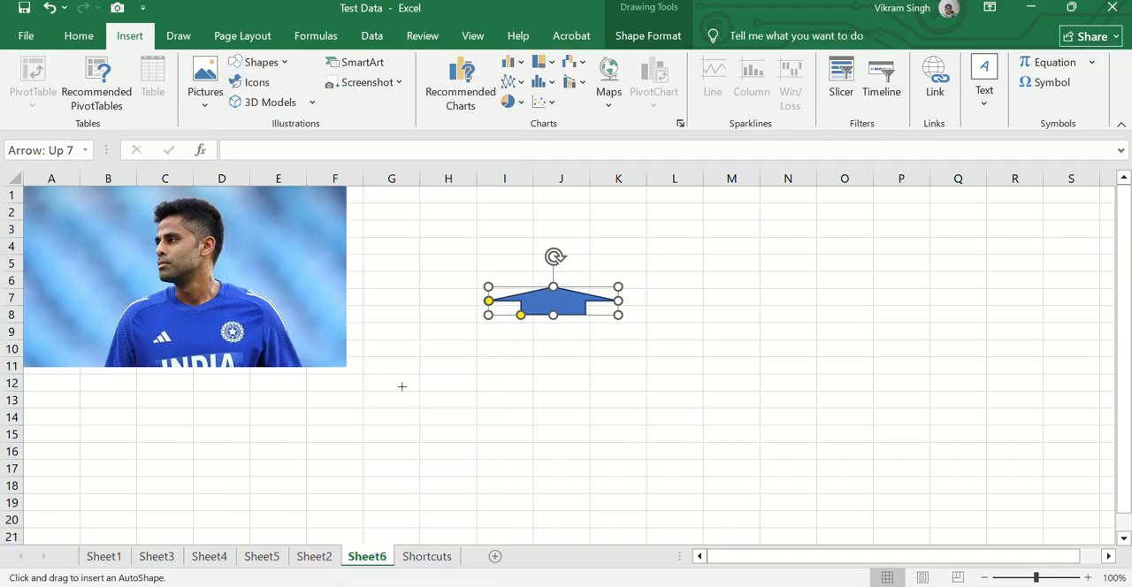
drag(528, 356, 647, 381)
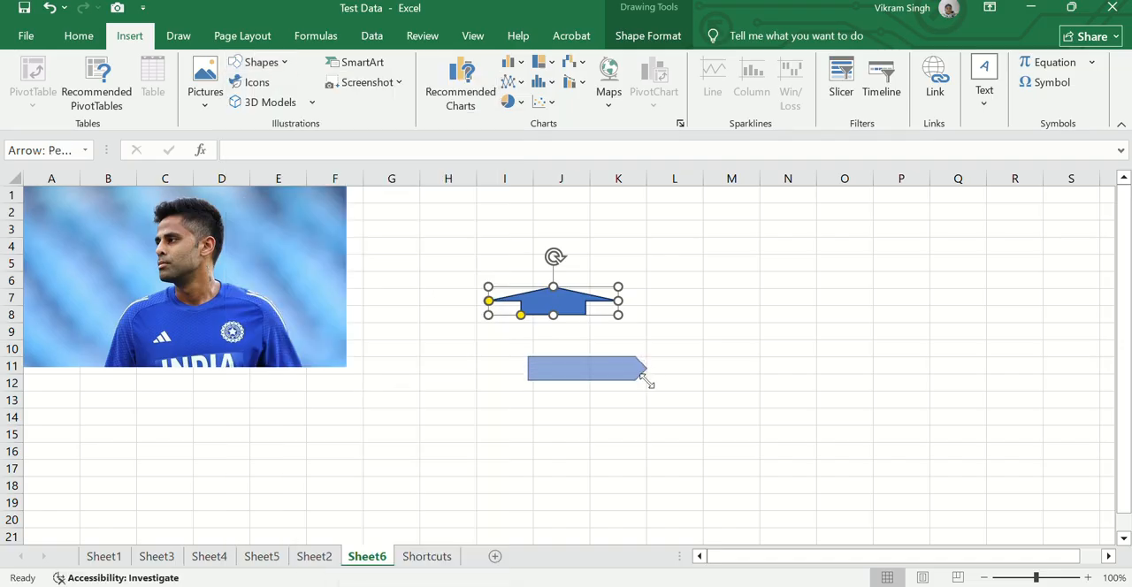
Draw a rectangular speech bubble callout about 4.11 cm high and 3.23 cm wide across columns L to N, rows 3 to 11
click(82, 36)
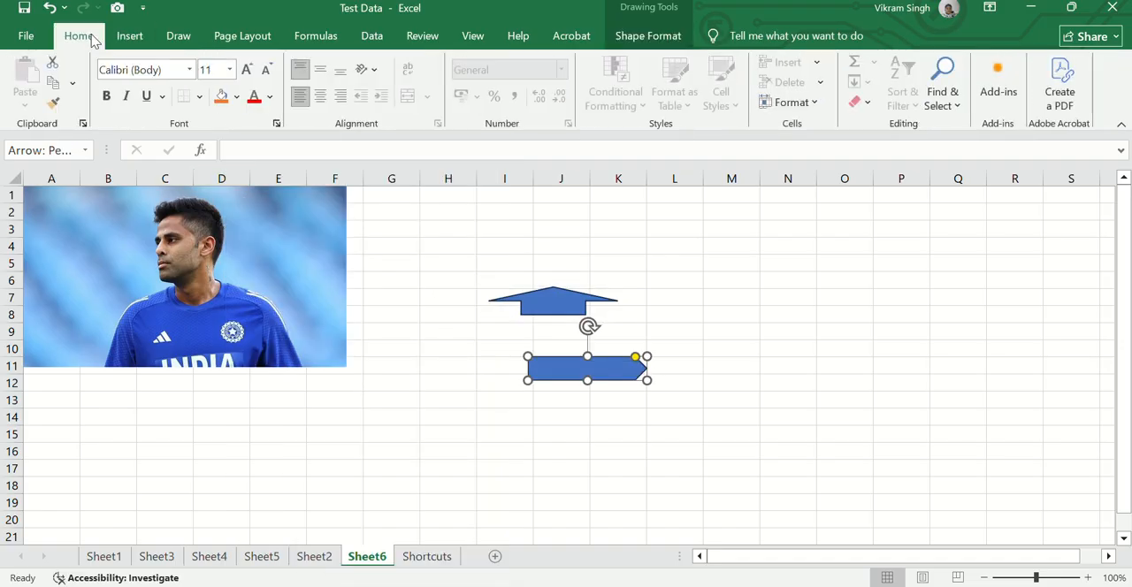
click(126, 36)
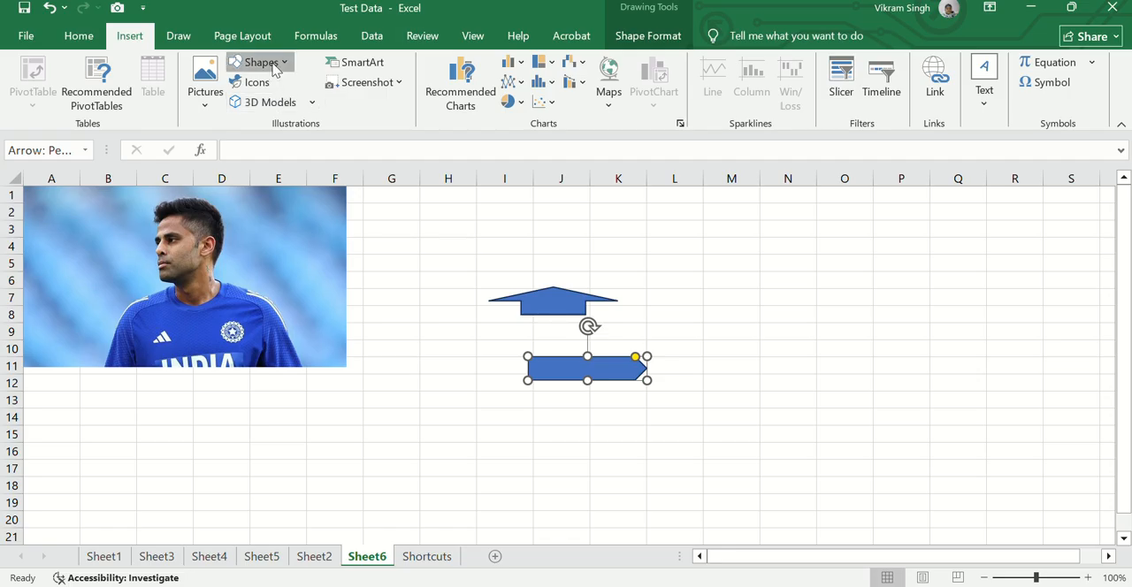
click(275, 70)
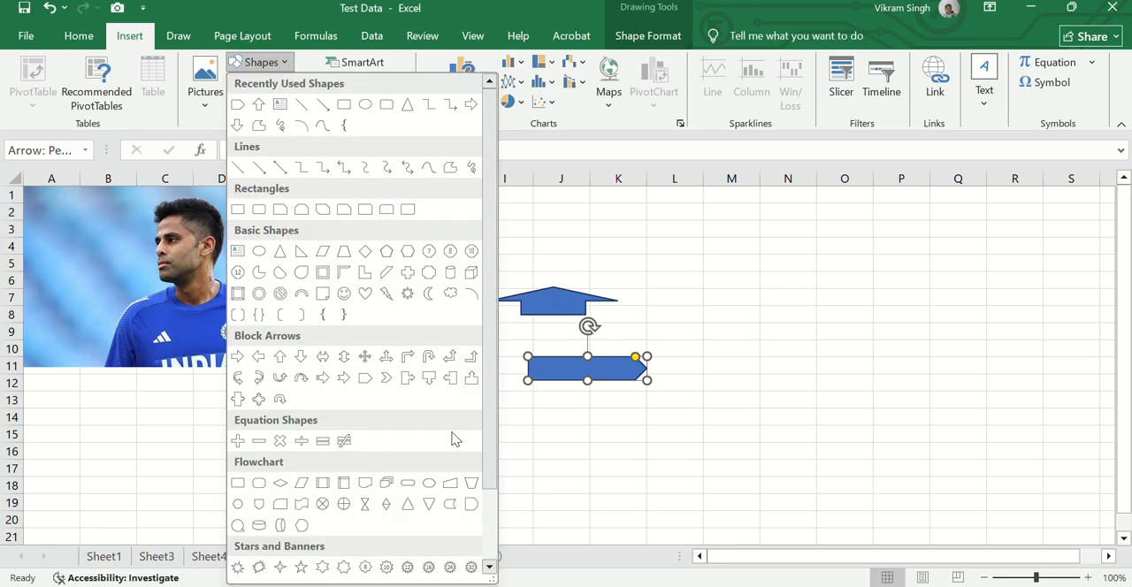
drag(493, 435, 496, 525)
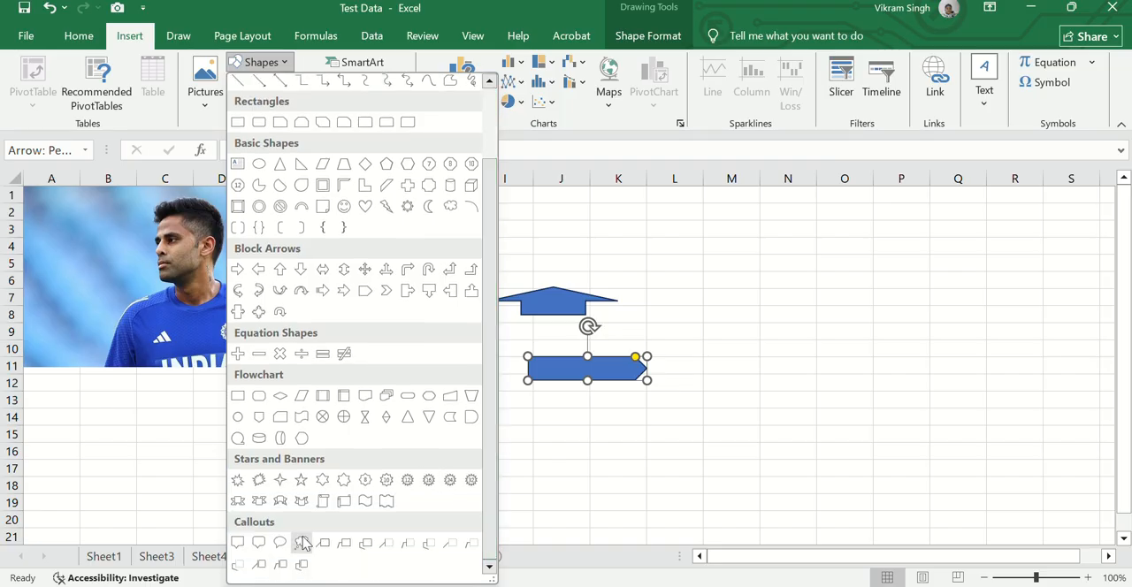
click(237, 542)
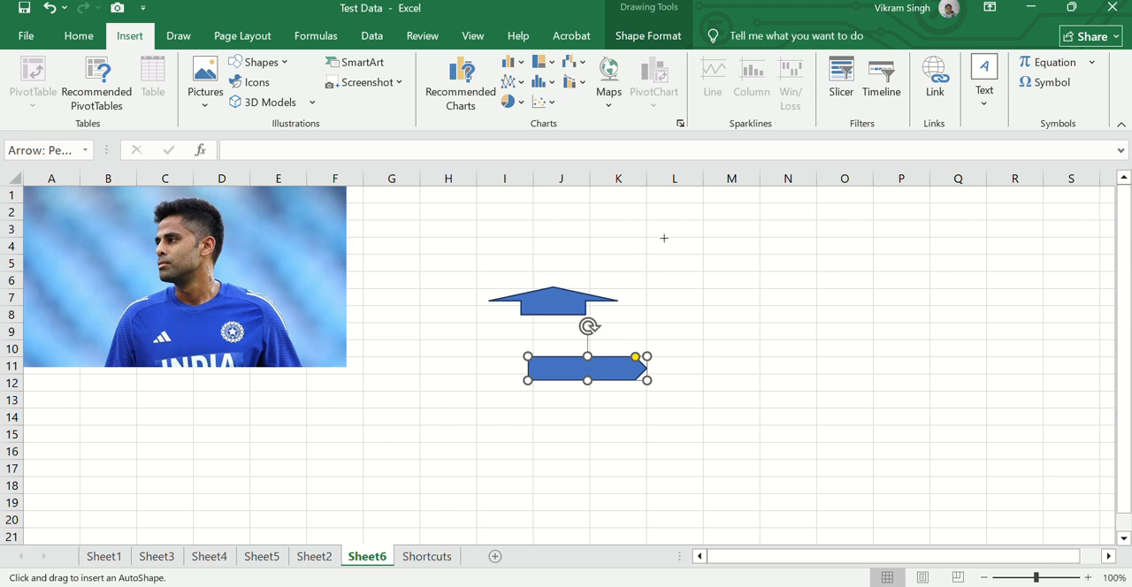
drag(674, 233, 783, 372)
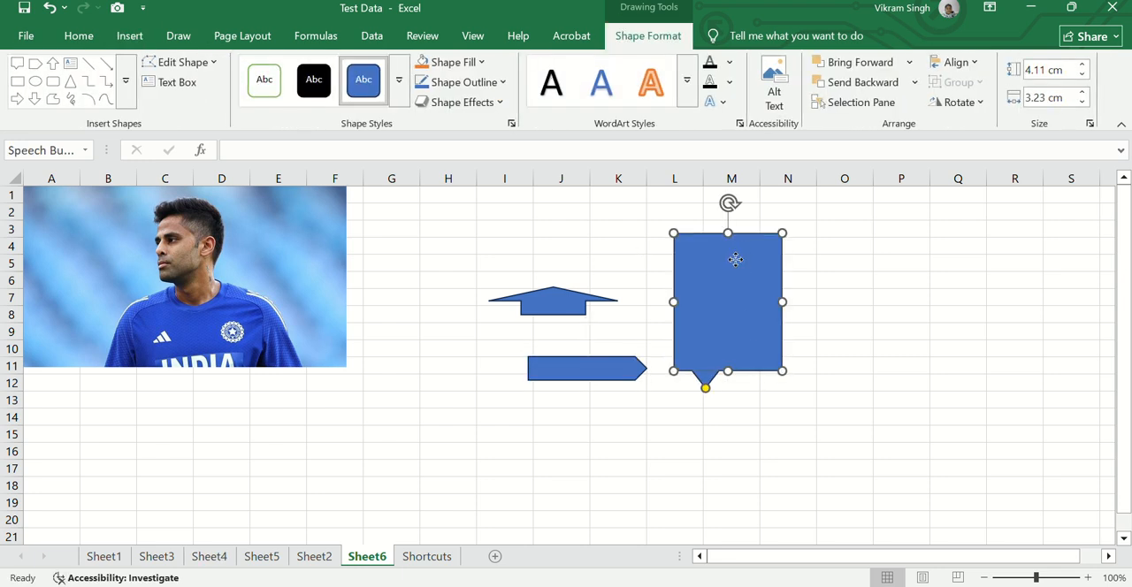
Enter "As usual" in the speech bubble and give it the light orange gradient theme style with dark text
click(276, 85)
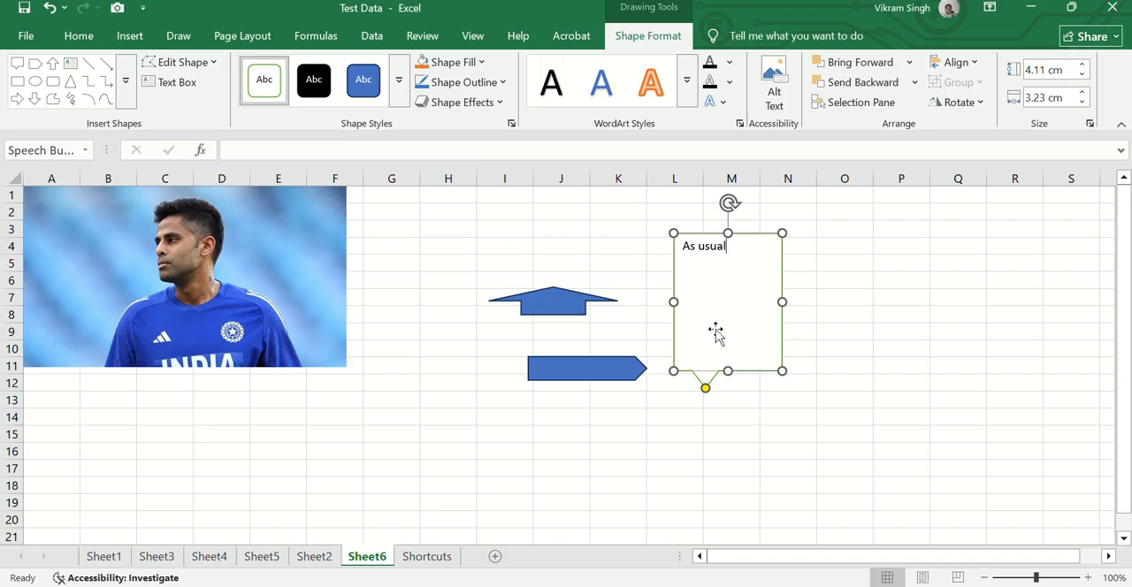
click(399, 81)
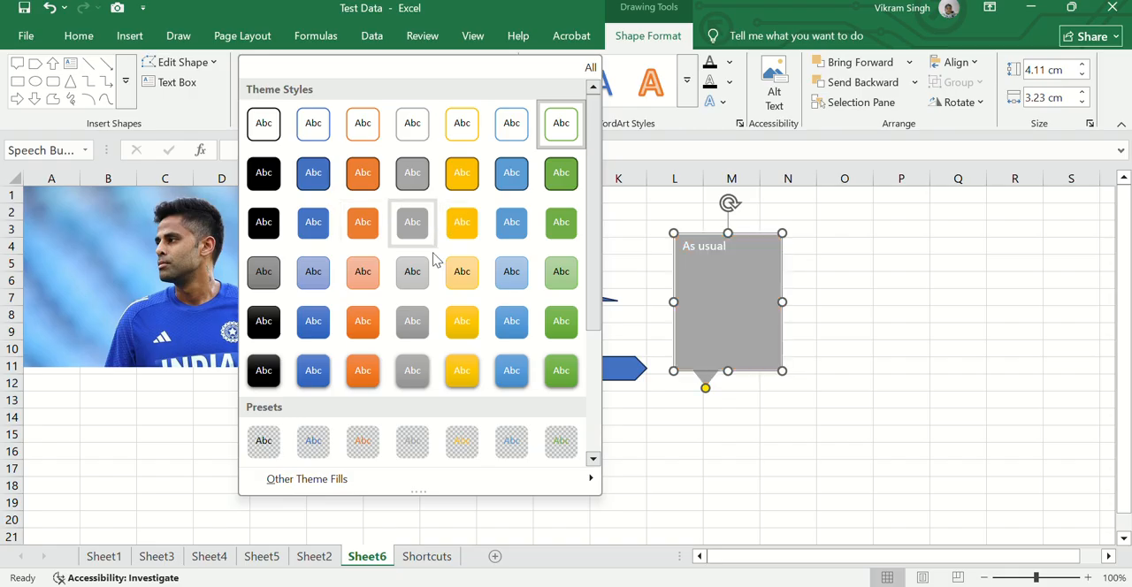
click(363, 275)
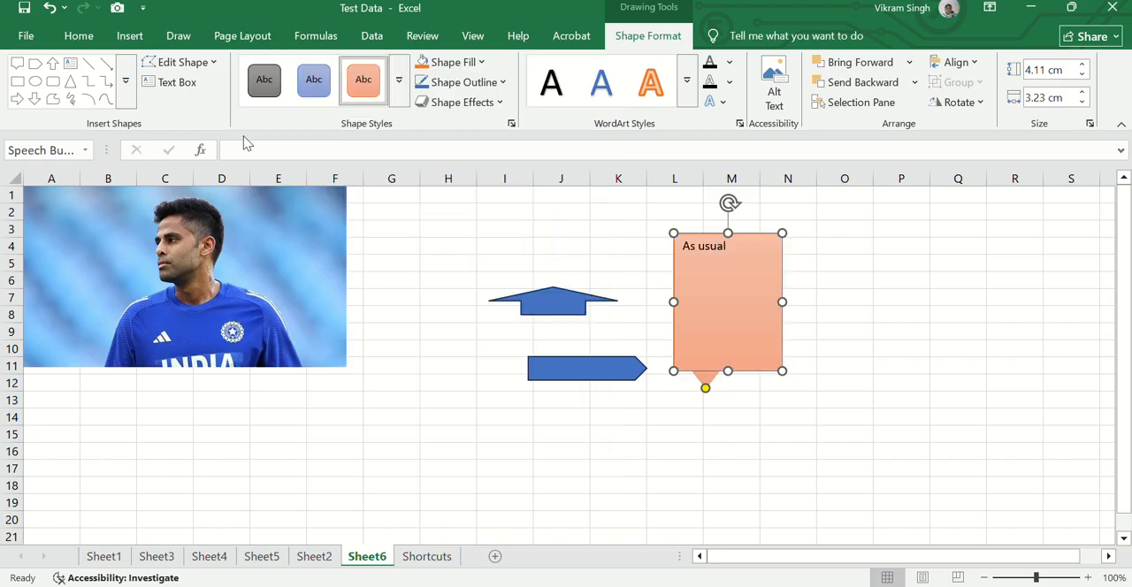
Draw a 24-point star about 2.21 cm high and 1.48 cm wide in column H and apply a gold gradient theme style
click(128, 36)
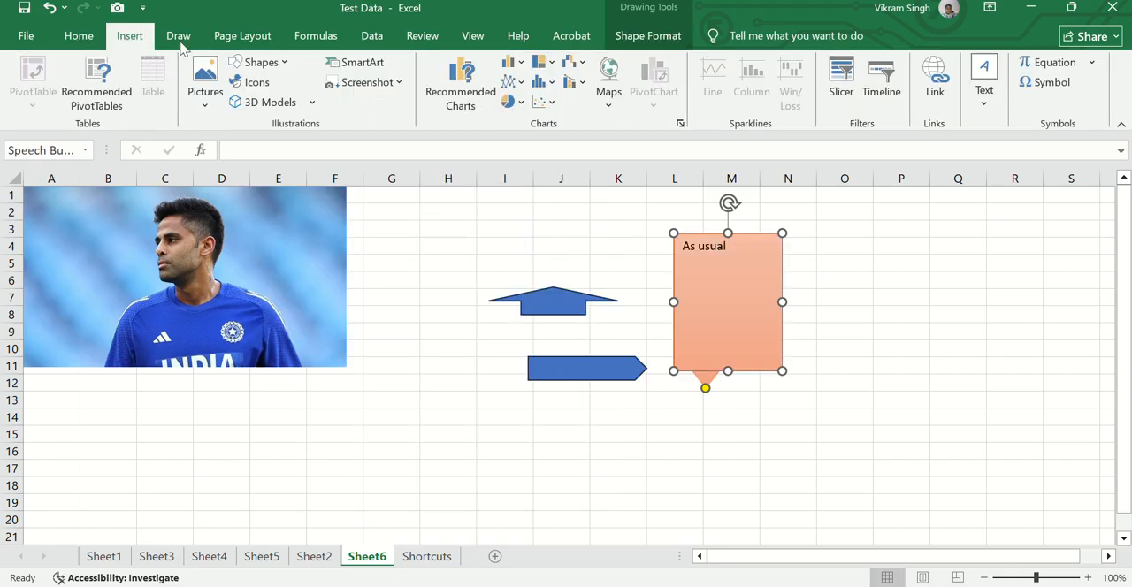
click(261, 62)
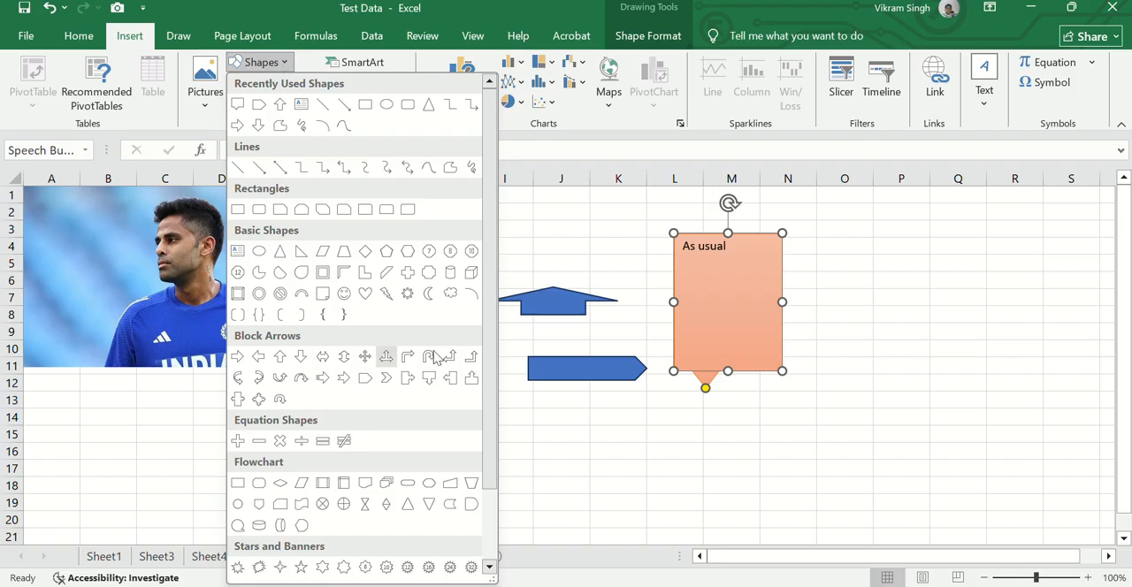
scroll(479, 425, down, 4)
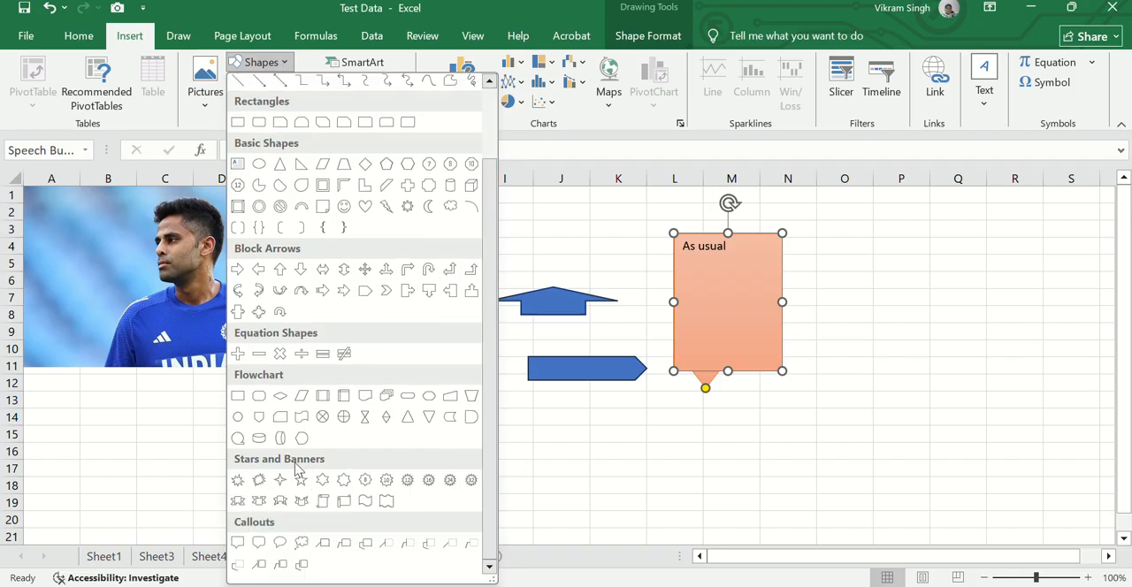
click(448, 483)
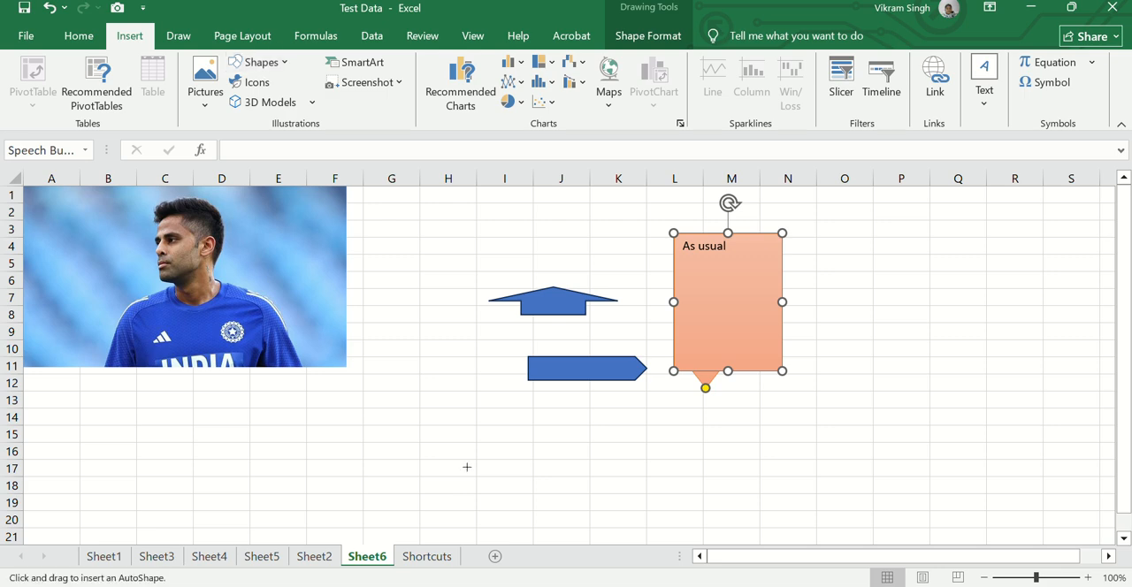
drag(419, 358, 469, 431)
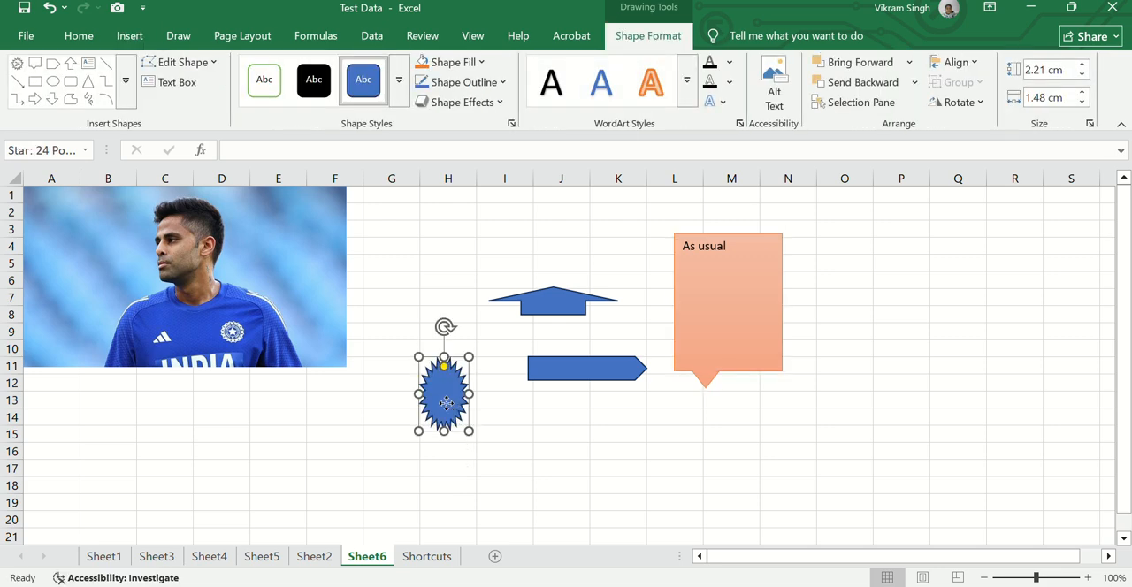
click(399, 80)
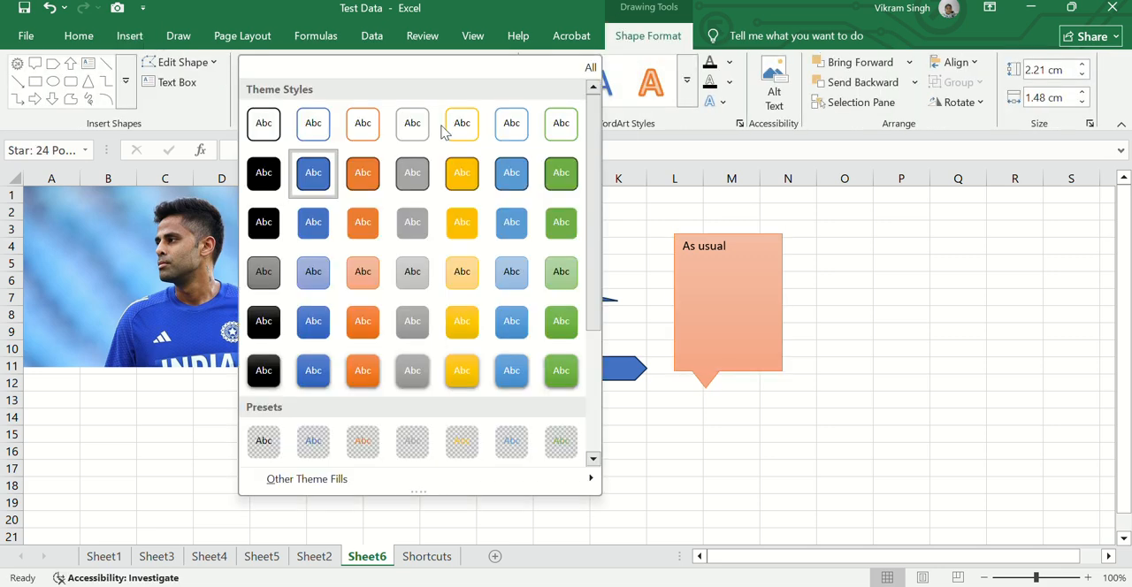
click(465, 336)
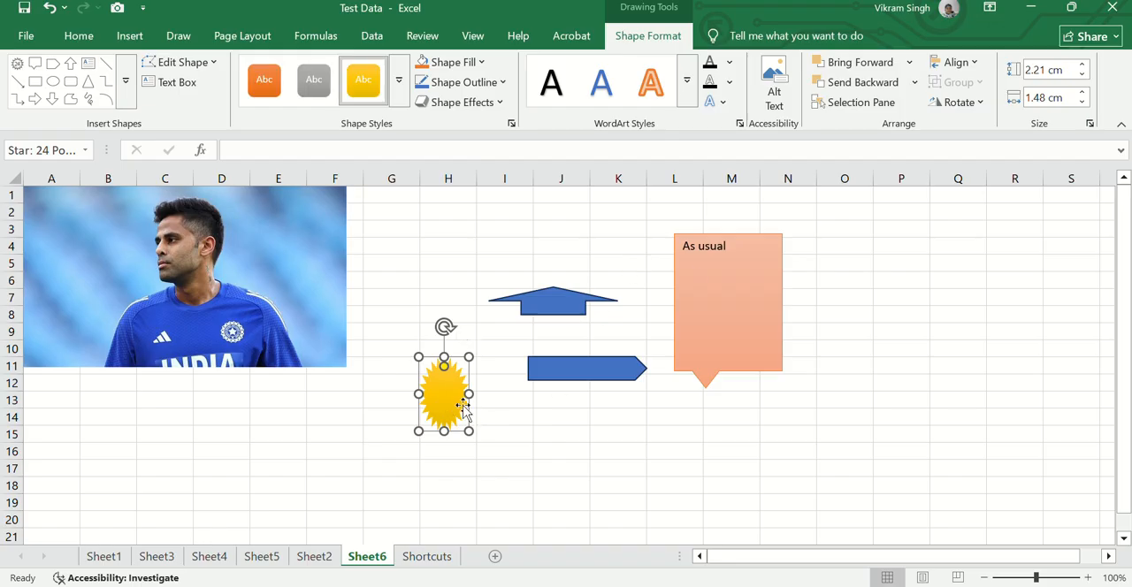
Widen the gold star to about 3.62 cm and enter the person's first name inside it
click(445, 403)
text(Vikra)
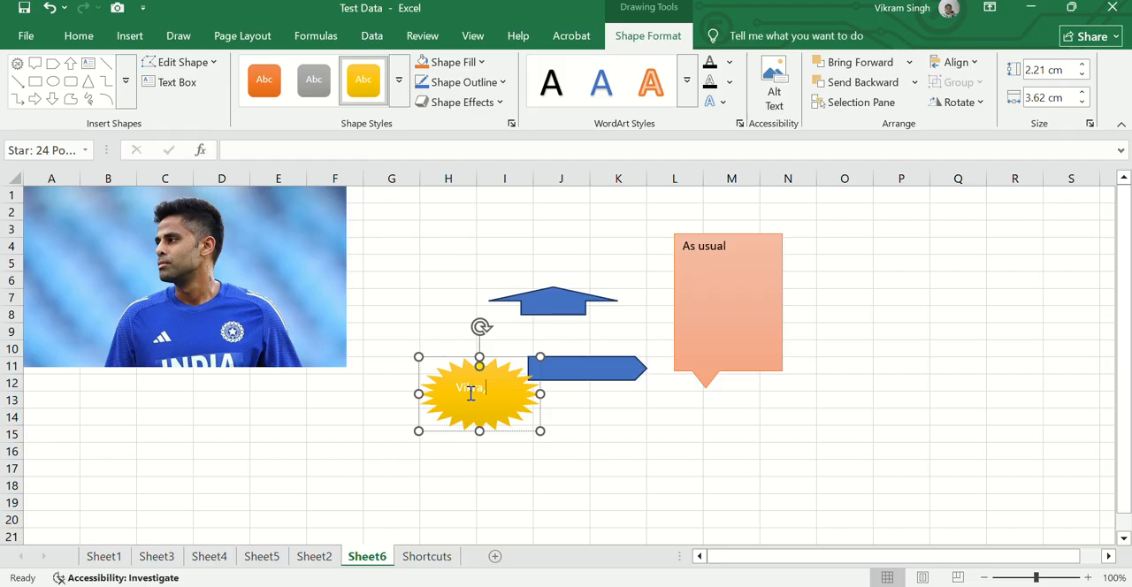
text(m)
Make the star's text bold, underlined and size 18, and widen the star until the name fits on one line
key(shift+Left)
key(shift+Left)
key(shift+Left)
key(shift+Left)
key(shift+Left)
key(shift+Left)
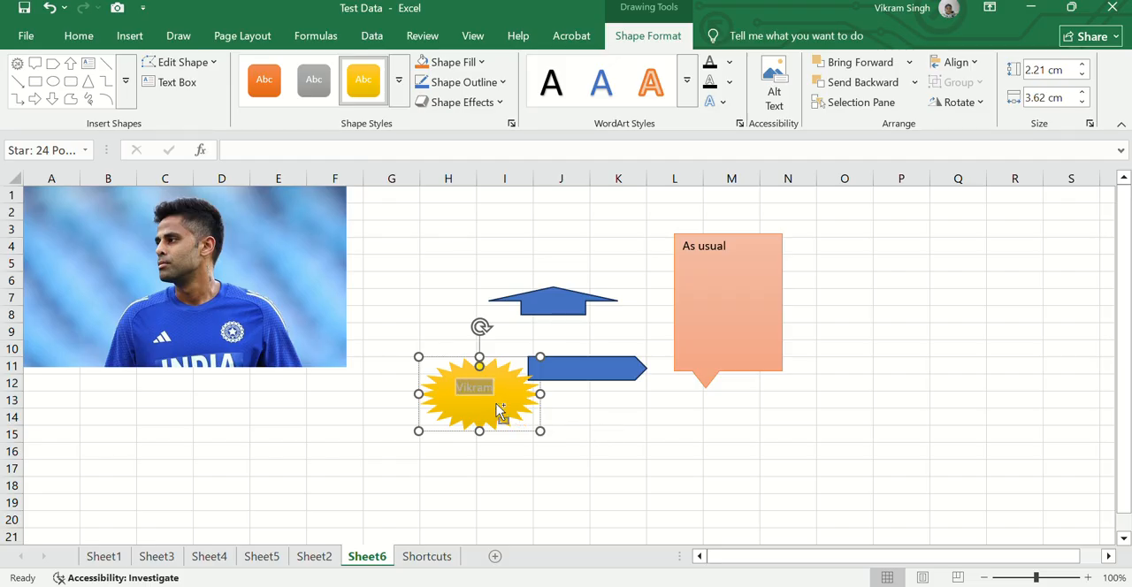
key(ctrl+b)
click(84, 36)
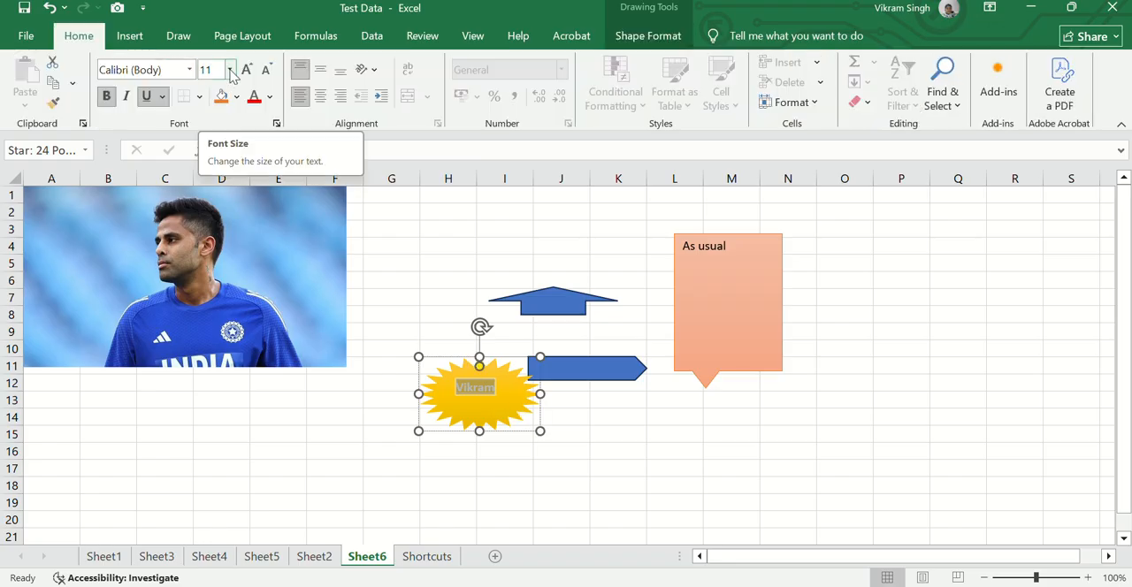
click(229, 70)
click(205, 172)
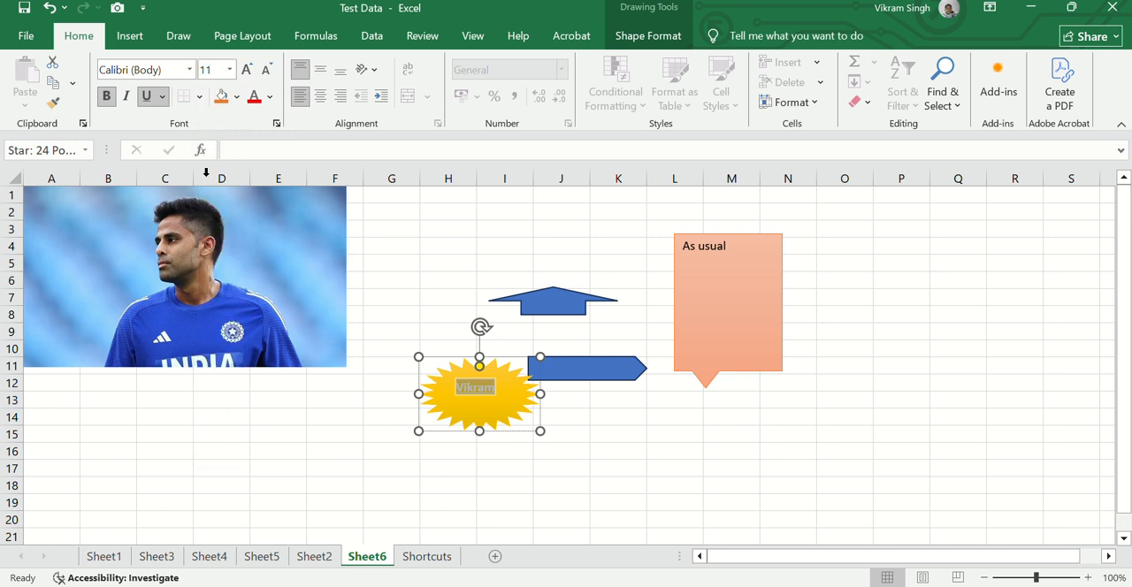
click(229, 70)
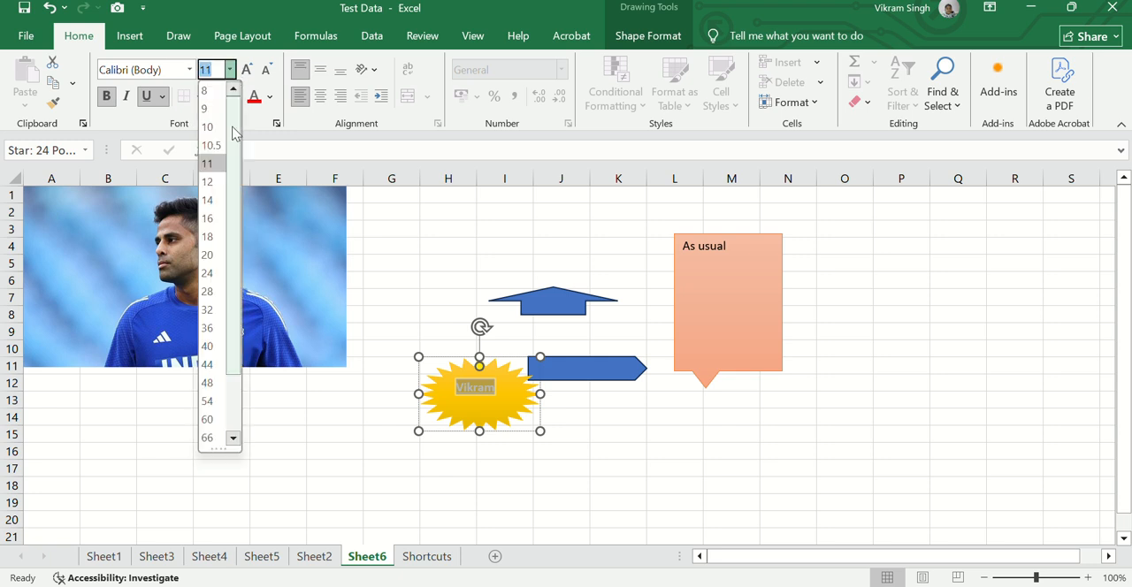
click(217, 236)
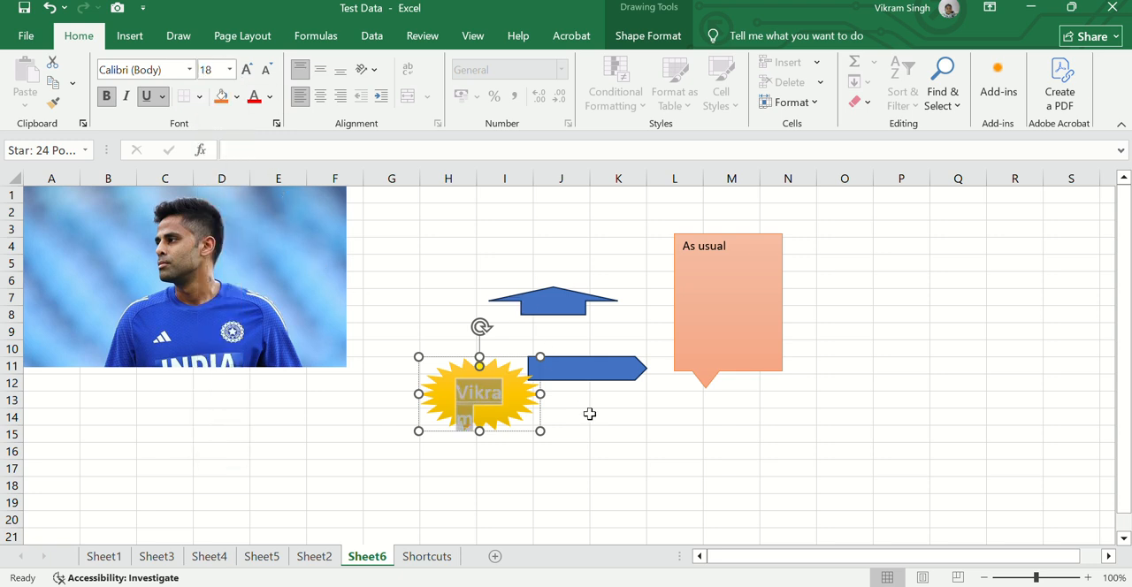
drag(541, 393, 588, 396)
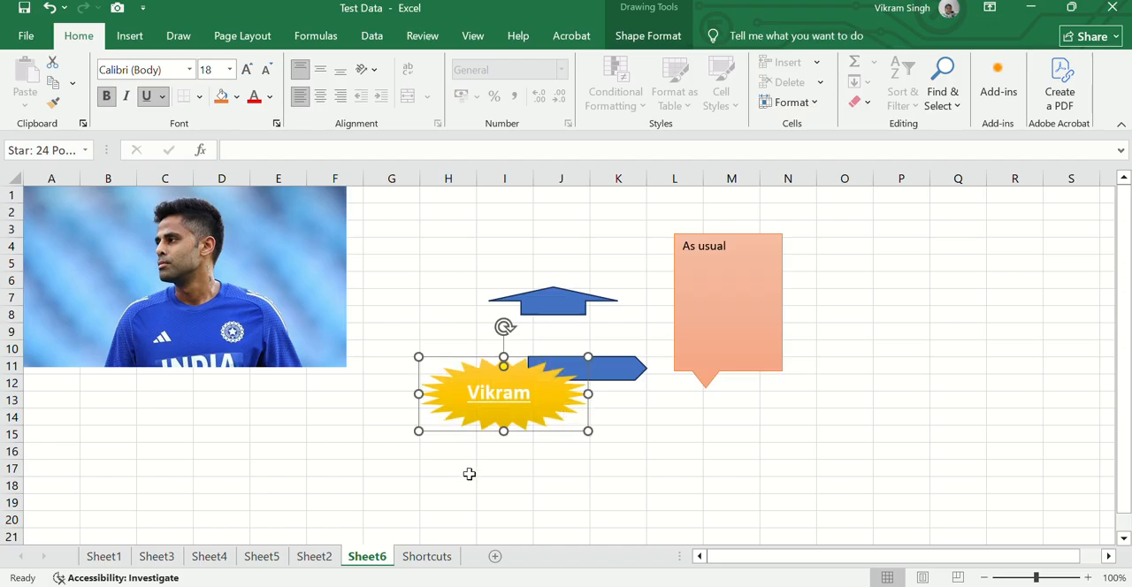
click(468, 474)
Insert the declining line chart icon from the Analytics category at cell H17 and widen it to about 4.52 cm
click(124, 39)
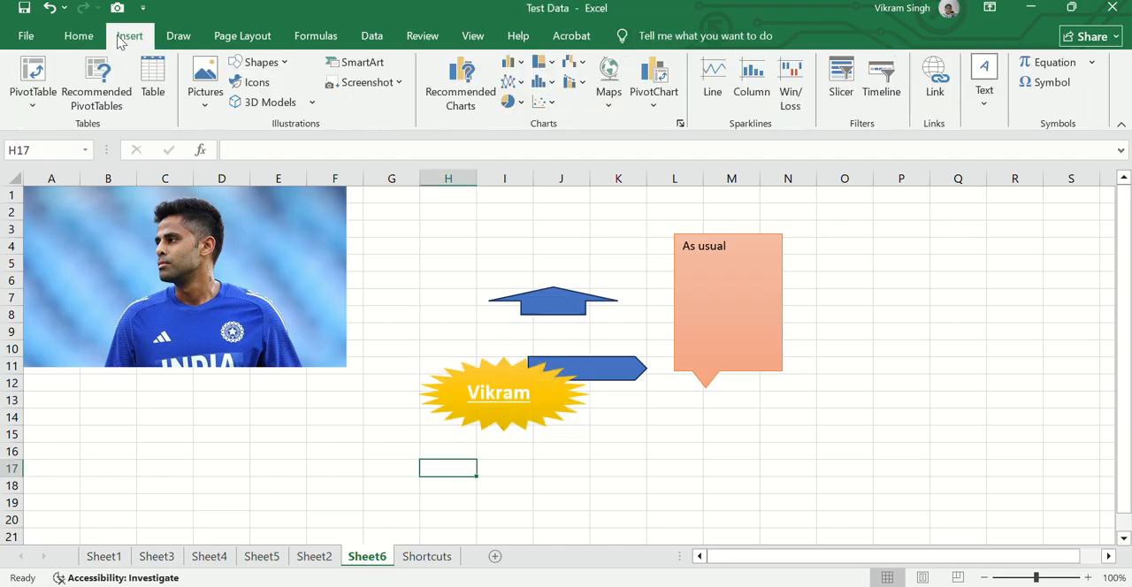
click(270, 63)
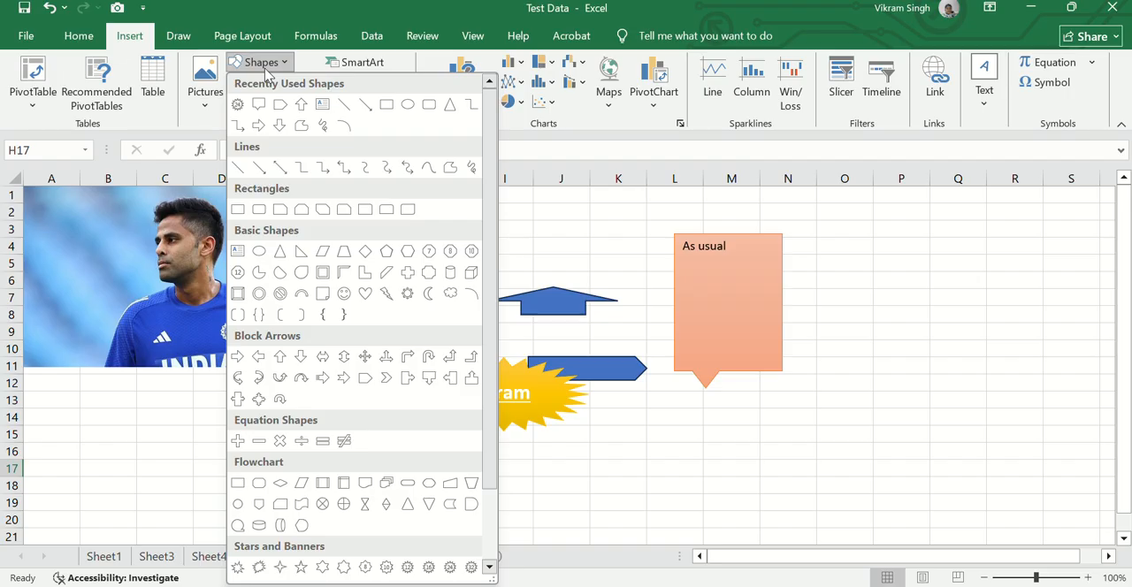
click(266, 72)
click(265, 78)
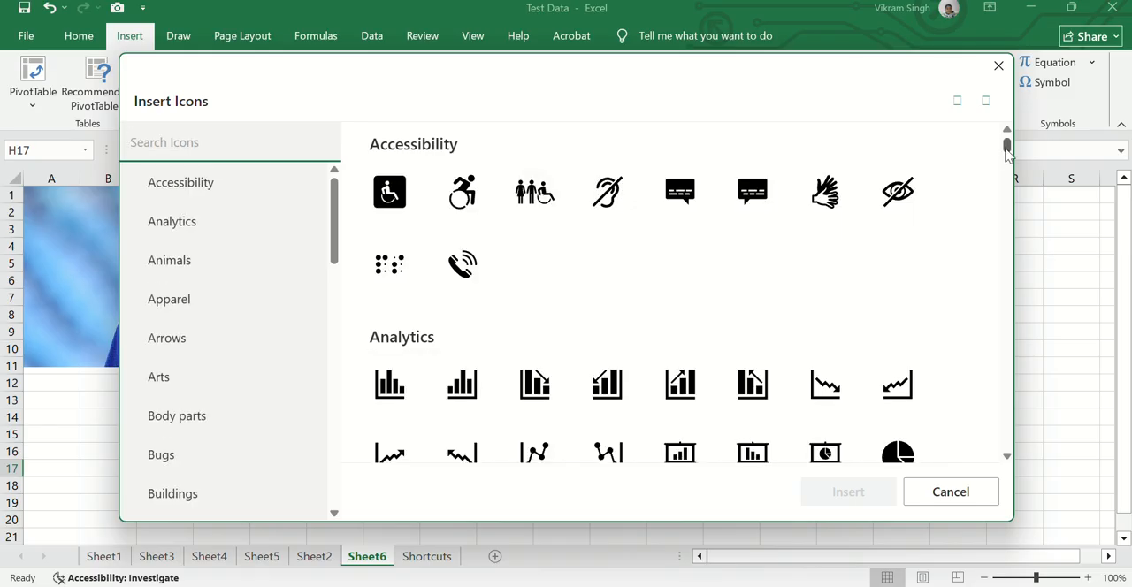
mouse_move(1008, 150)
mouse_down()
mouse_move(1000, 229)
mouse_move(991, 147)
mouse_up()
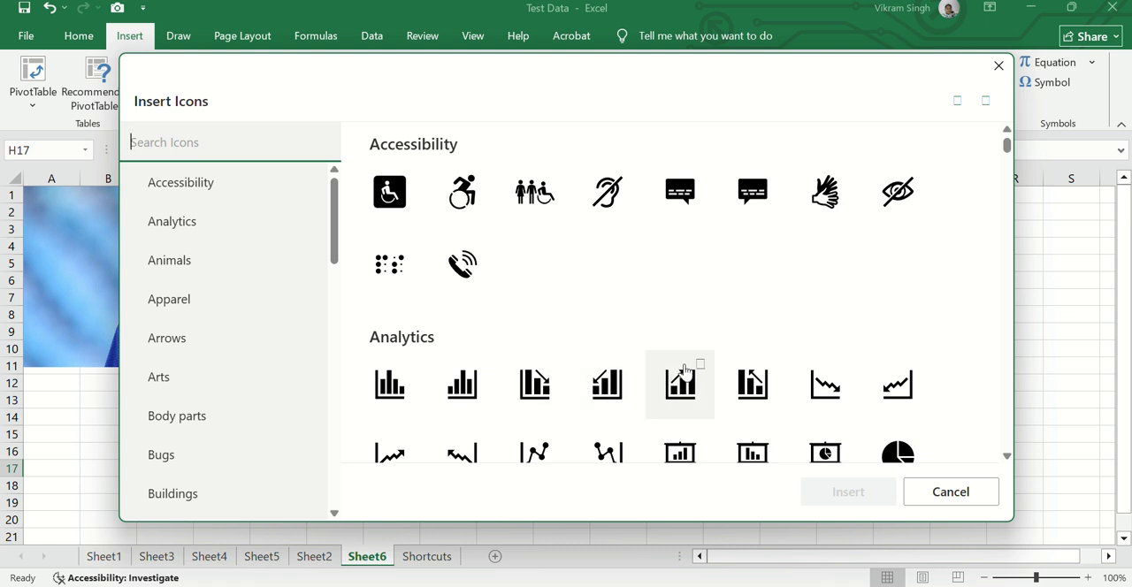
click(826, 386)
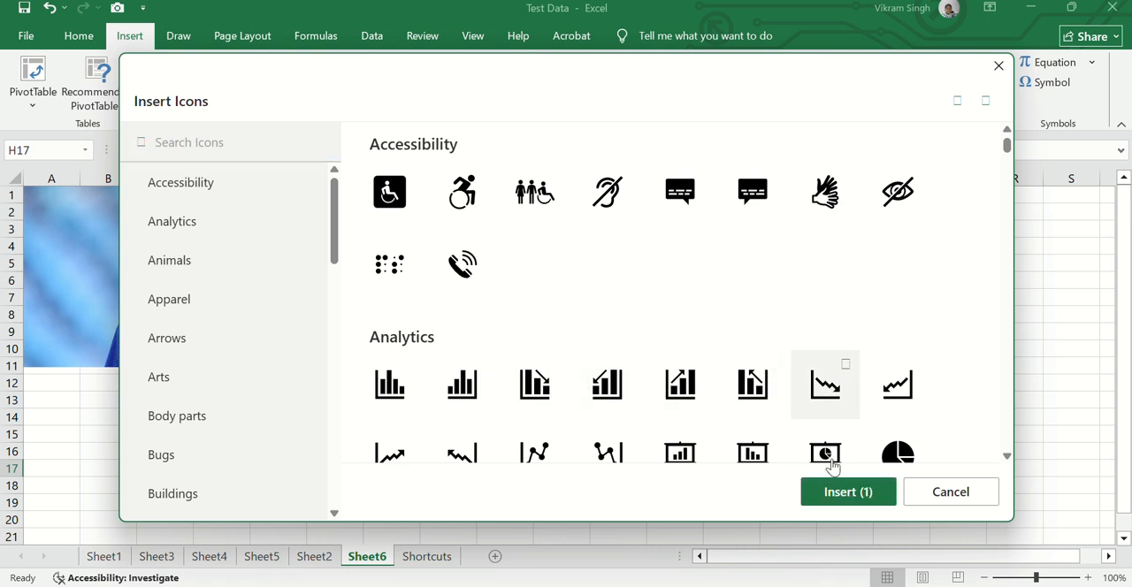
click(844, 492)
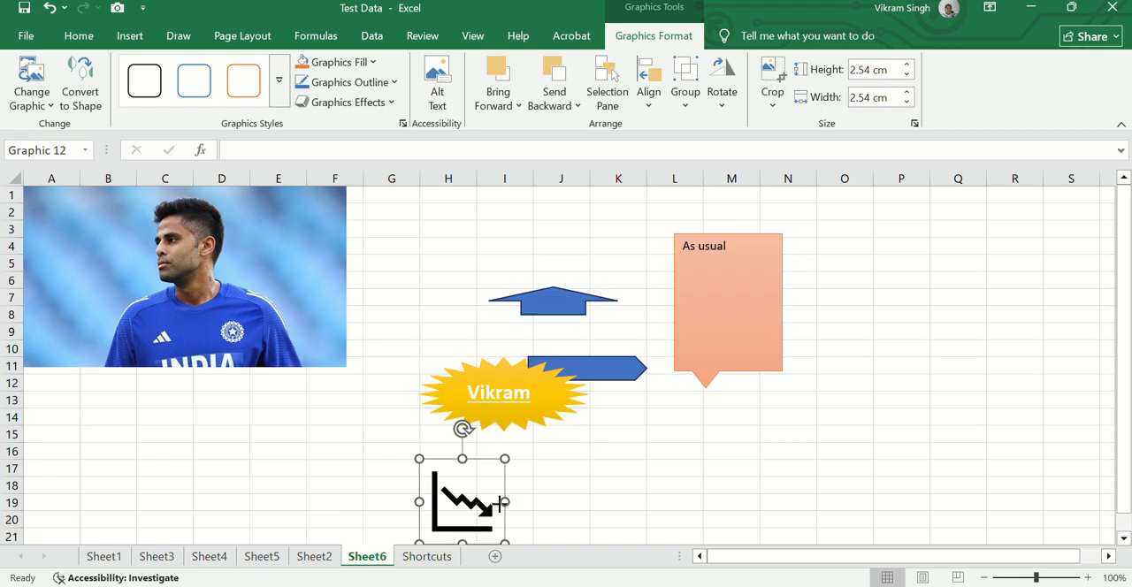
drag(501, 503, 571, 503)
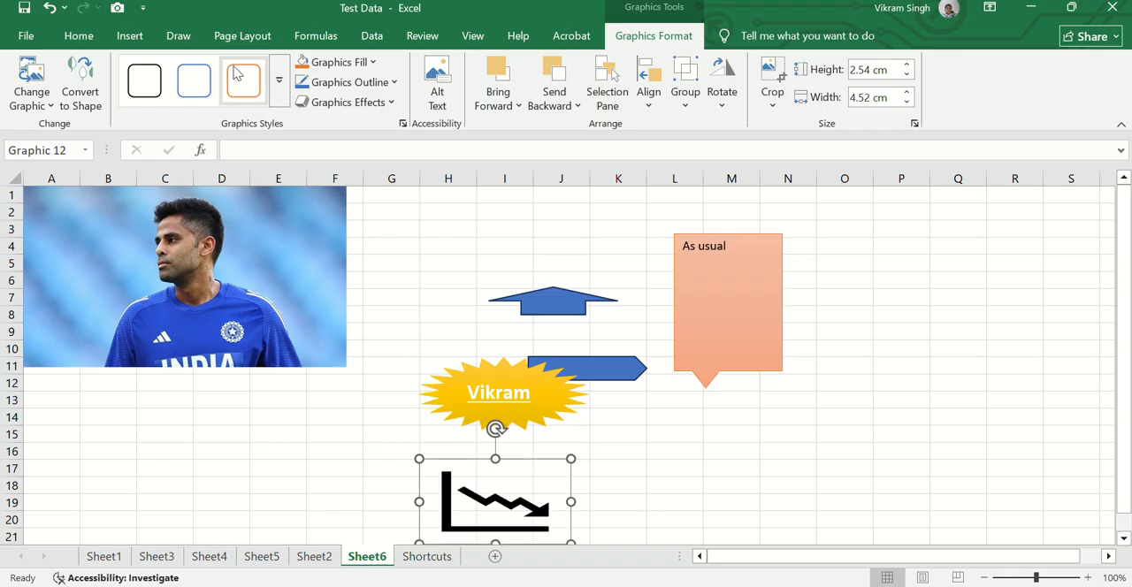
click(130, 35)
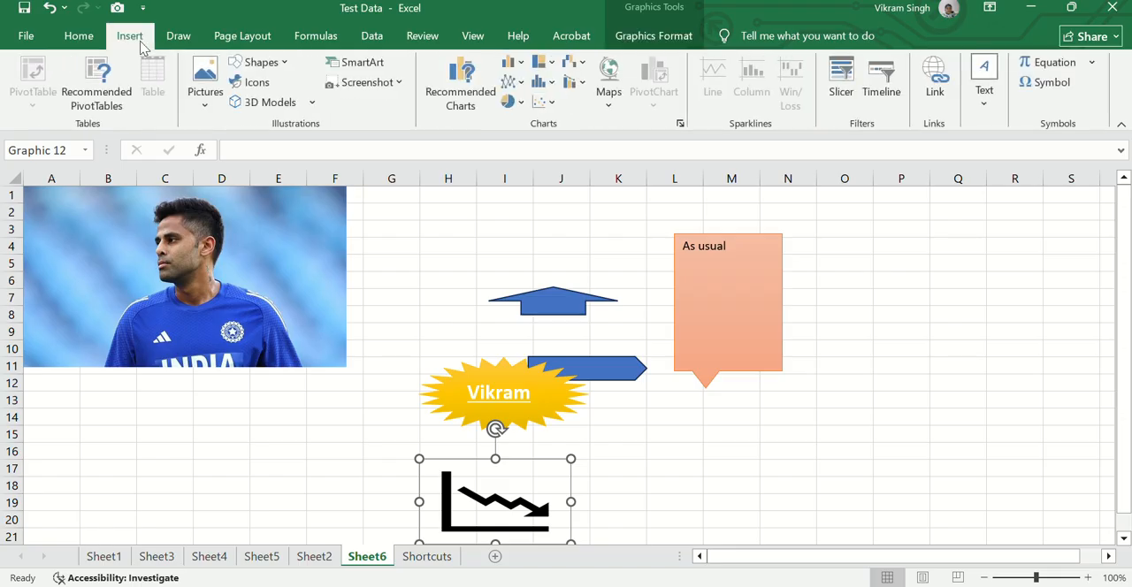